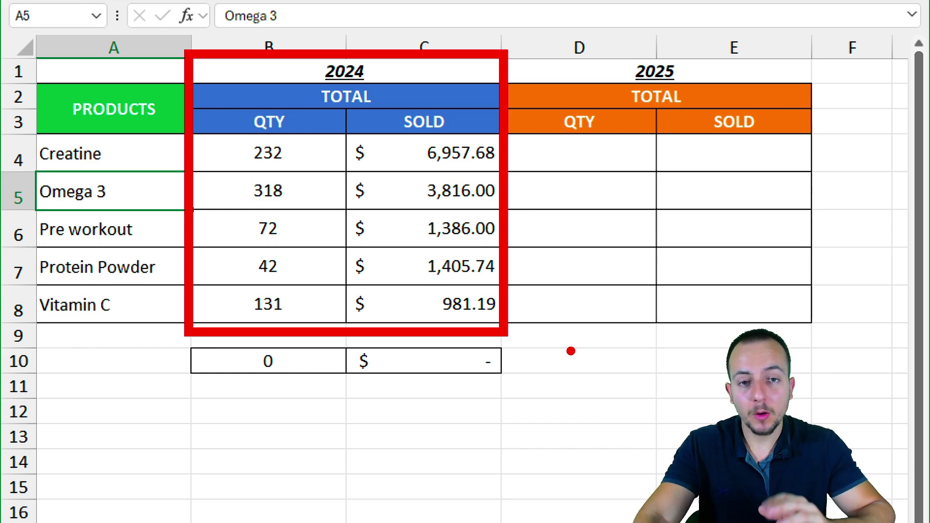
Dismiss the finished-result preview to show the blank Products List summary table
key("Escape")
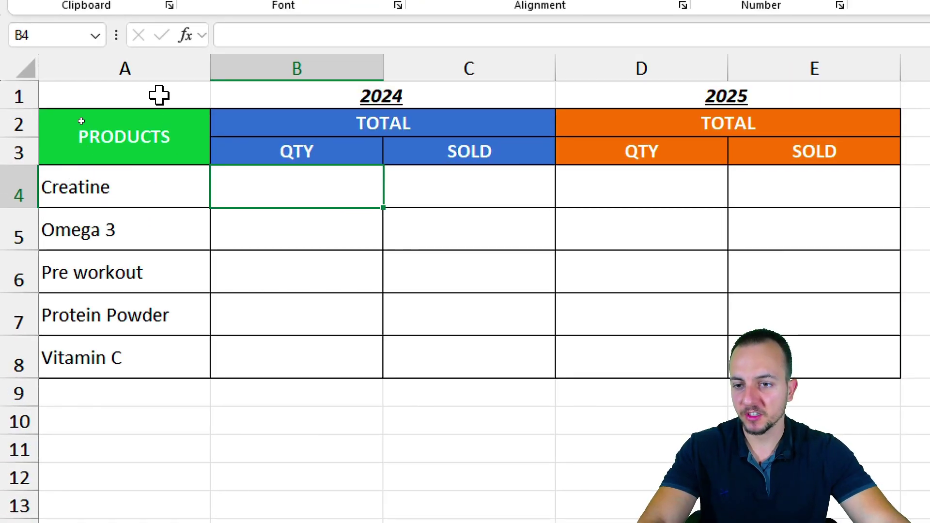
Highlight the products column, the 2024 and 2025 columns, and the empty 2025 QTY and SOLD cells
left_click(168, 65)
left_click(355, 72)
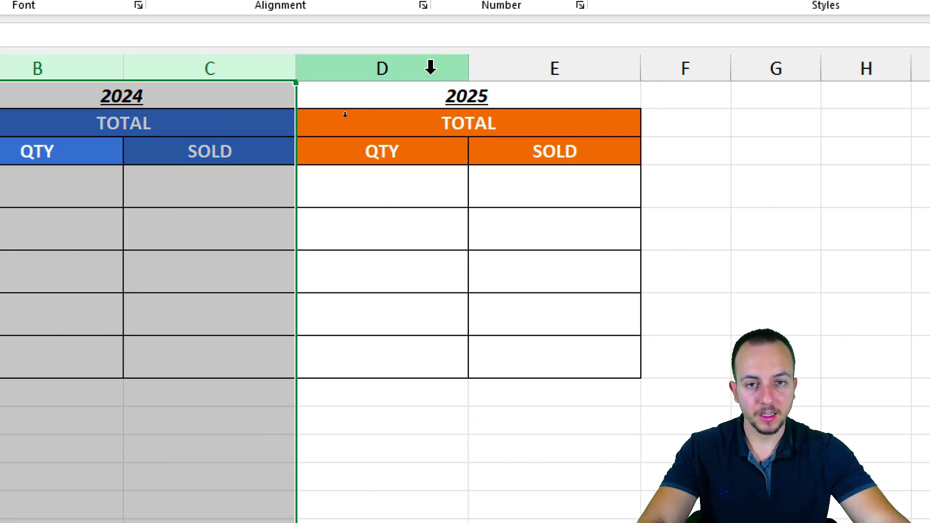
left_click(627, 68)
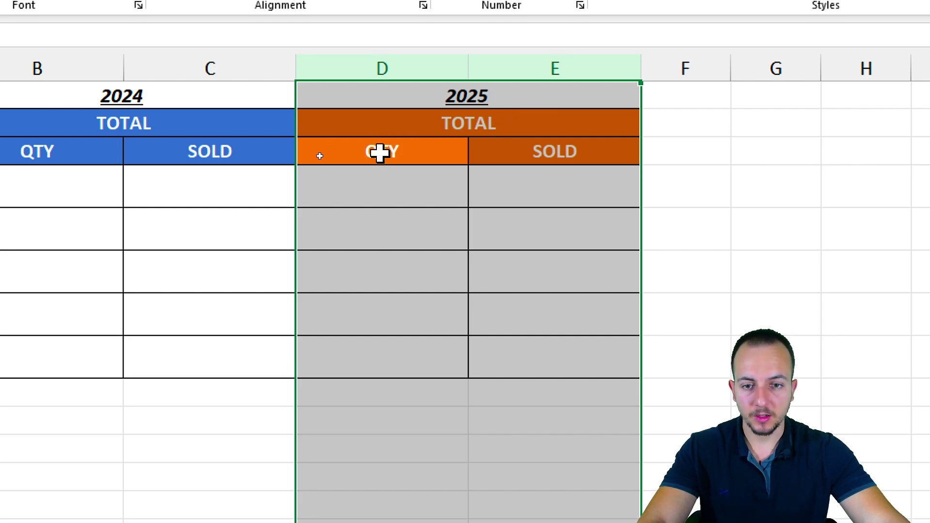
left_click_drag(380, 151, 382, 359)
left_click_drag(587, 165, 546, 349)
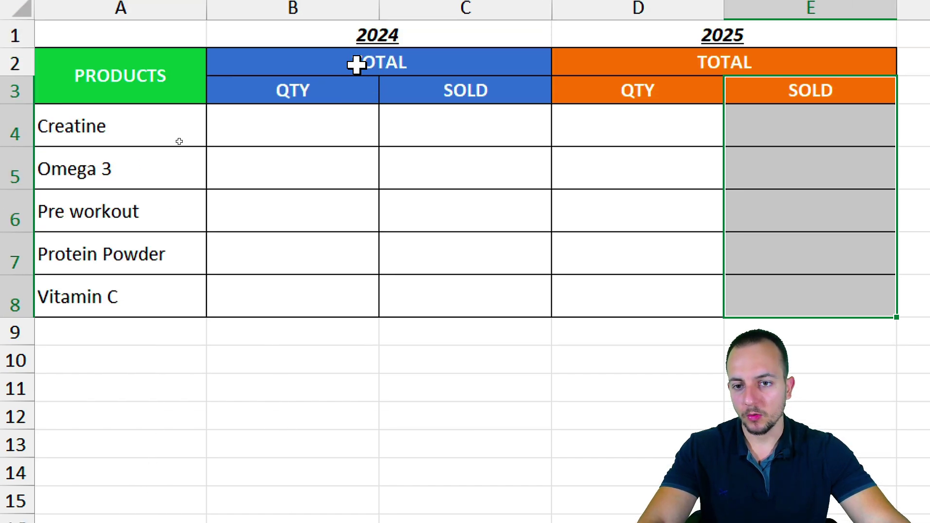
Point out the 2024 and 2025 year headings and the 2024 QTY cells B4:B8, ending on B4
left_click(289, 140)
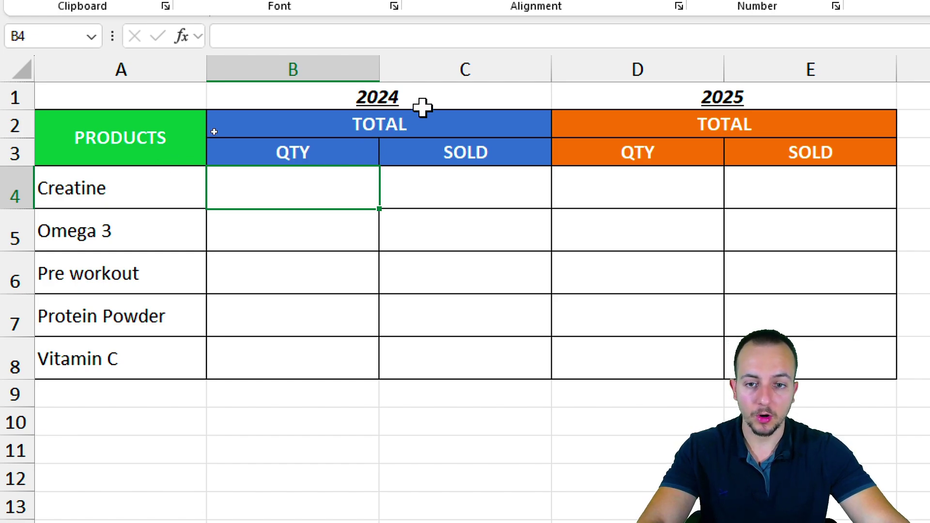
left_click(441, 98)
left_click(704, 90)
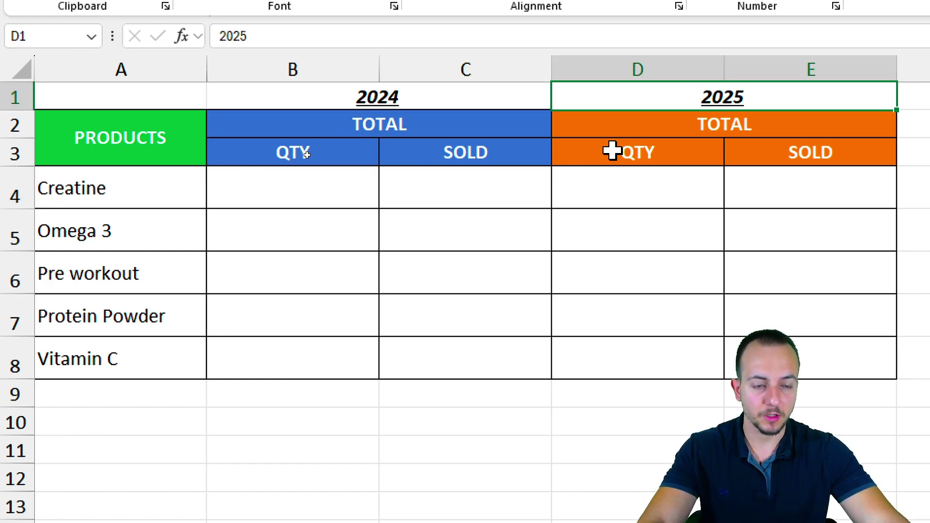
left_click(359, 179)
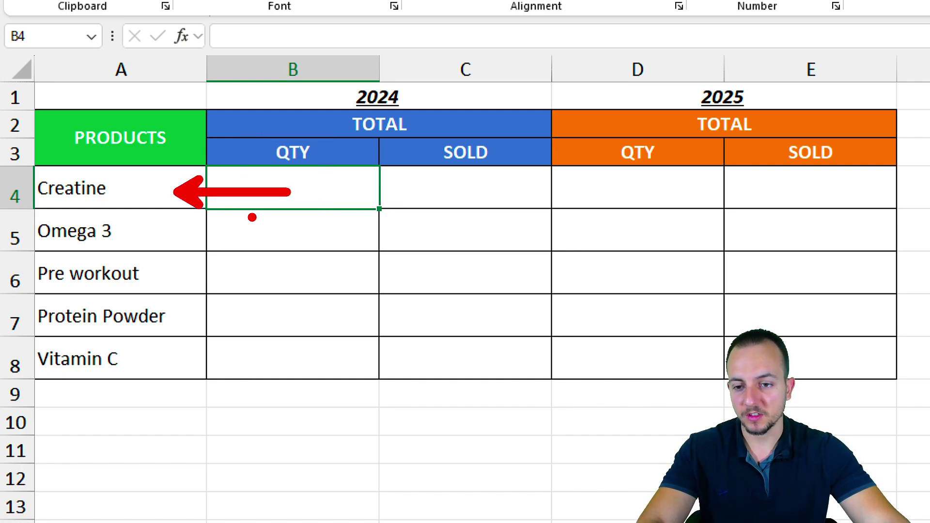
left_click_drag(301, 193, 287, 363)
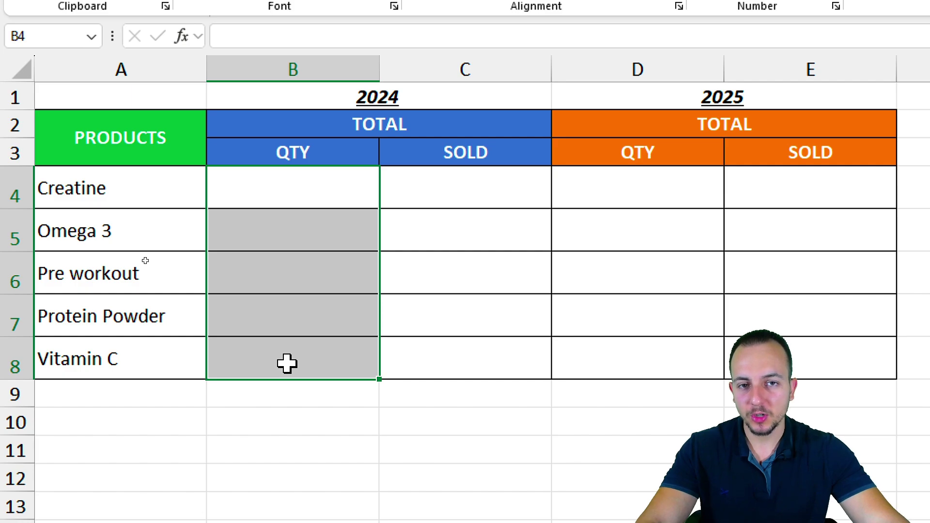
left_click(309, 191)
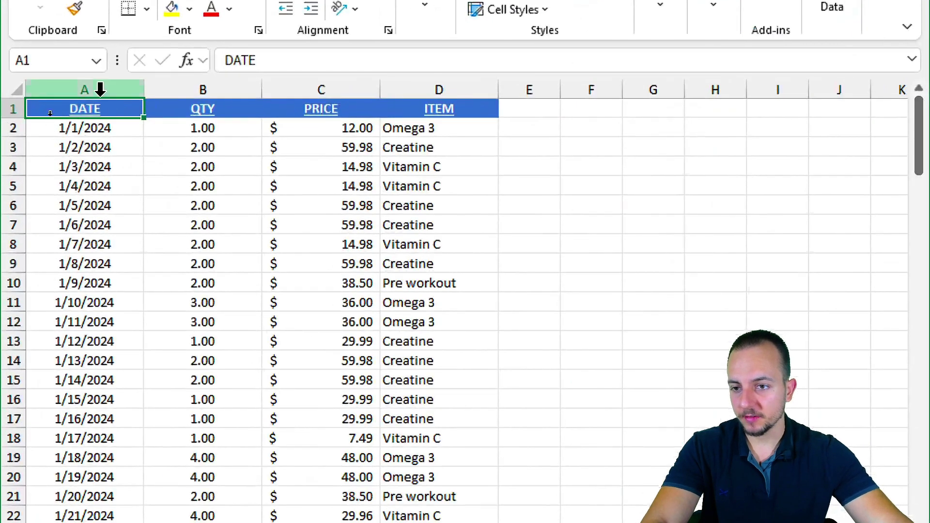
Walk through the DATE, QTY, PRICE and ITEM columns of the 2024 sales data
left_click(49, 112)
left_click(88, 112)
left_click(310, 87)
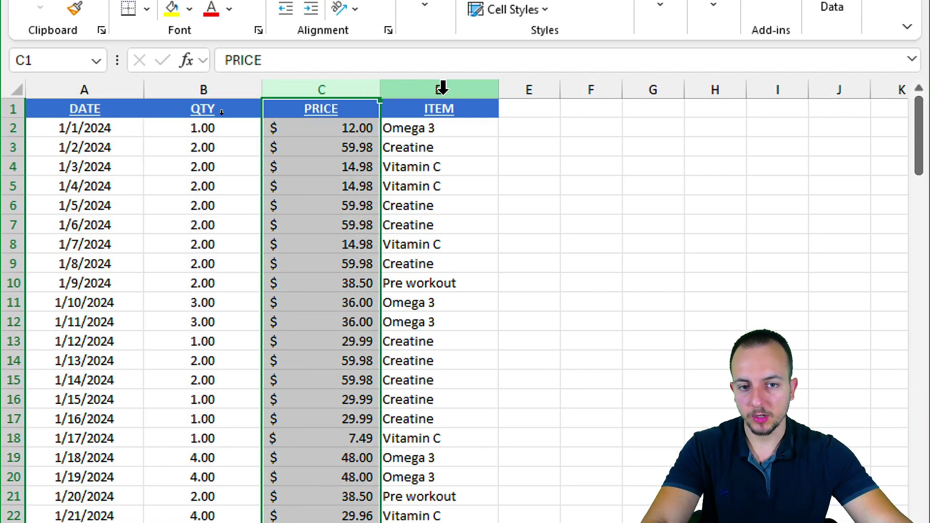
left_click(469, 86)
left_click(102, 109)
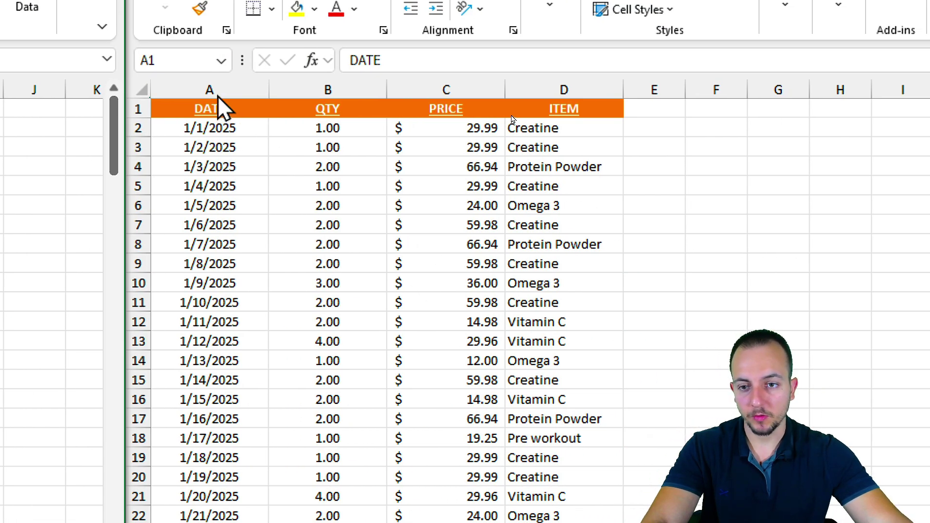
Walk through the QTY, PRICE and ITEM columns of the 2025 sales data, ending on A1
left_click(328, 90)
left_click(446, 89)
left_click(565, 90)
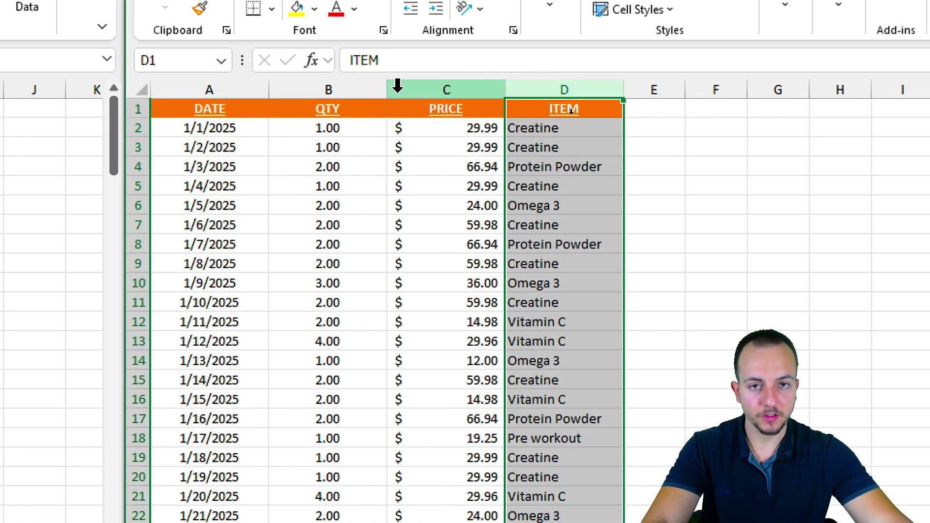
left_click(210, 111)
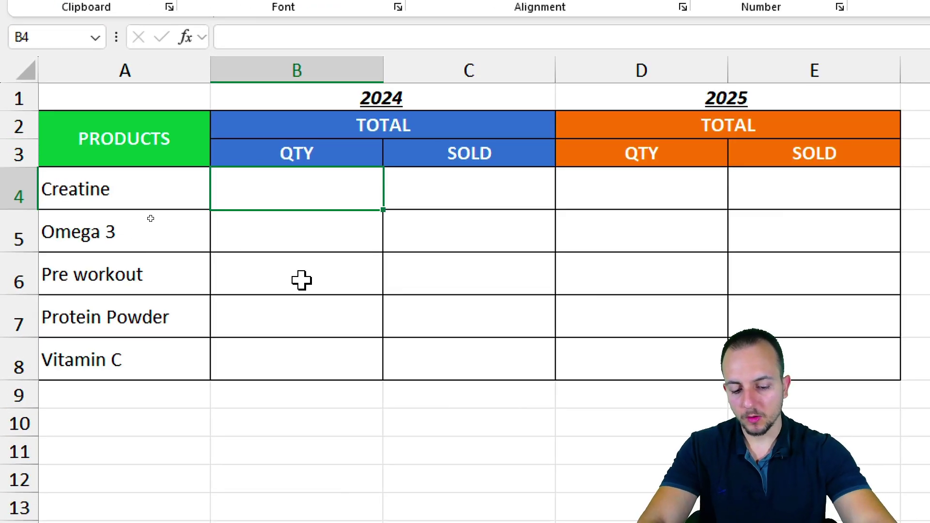
Enter =SUMIF('[Sales 01.xlsx]2024'!$D:$D,A4,'[Sales 01.xlsx]2024'!$B:$B) in B4 for Creatine's quantity
type("=SUMIF")
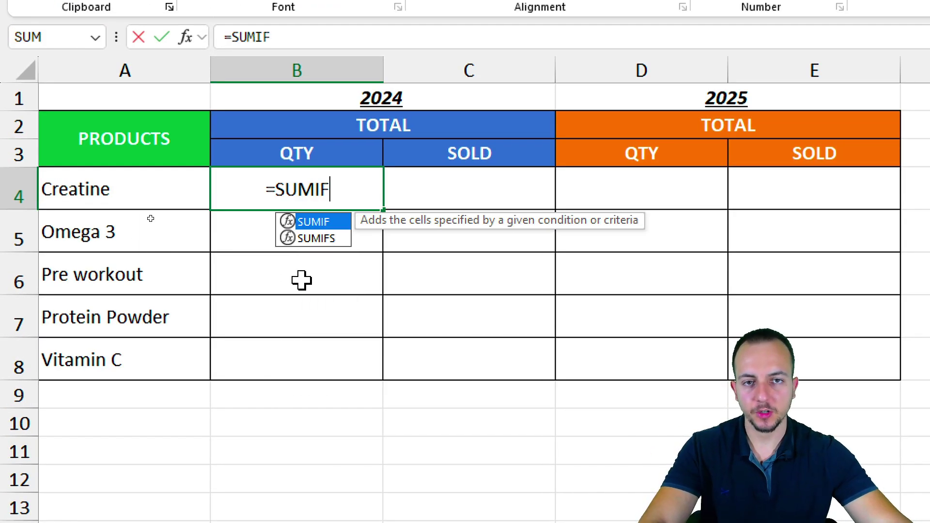
double_click(315, 222)
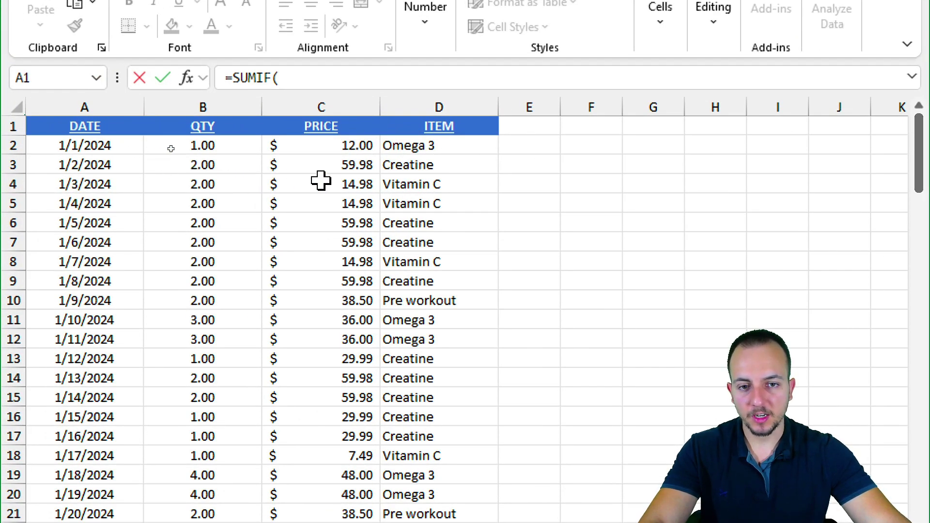
left_click(457, 98)
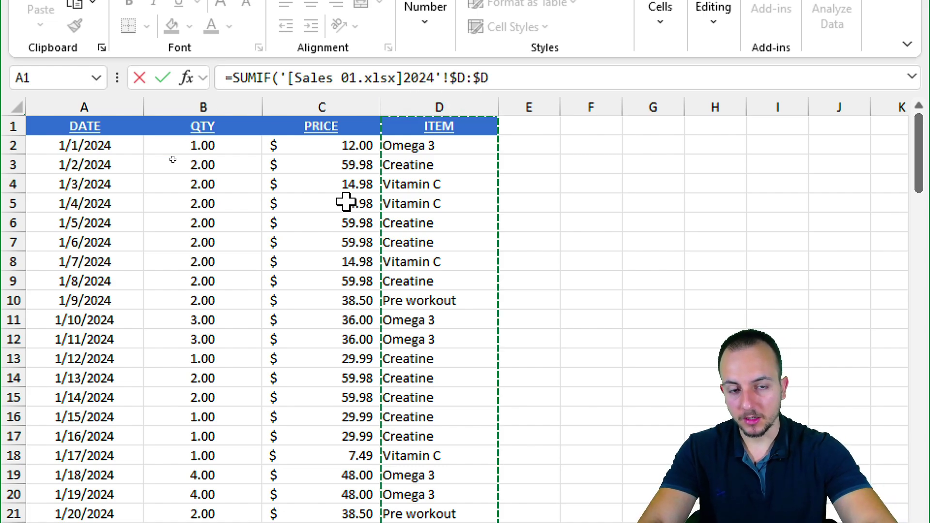
type(",")
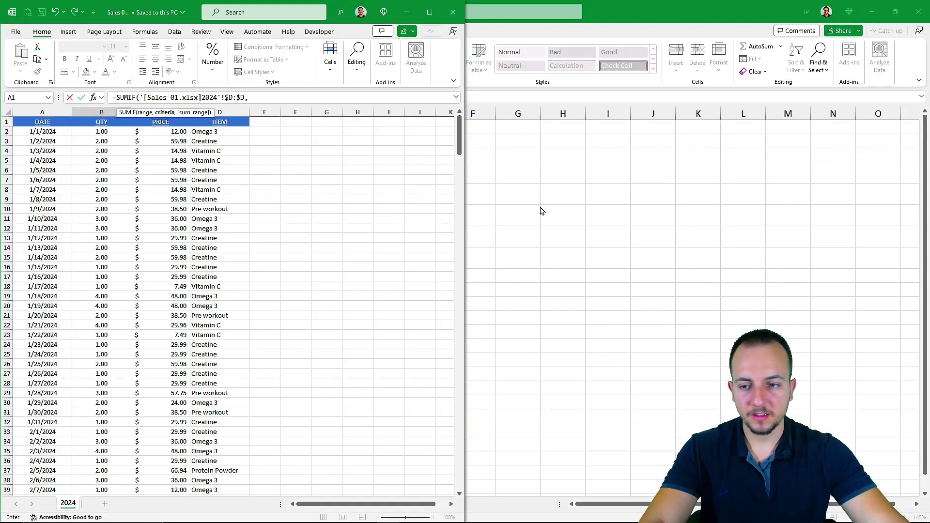
left_click(542, 211)
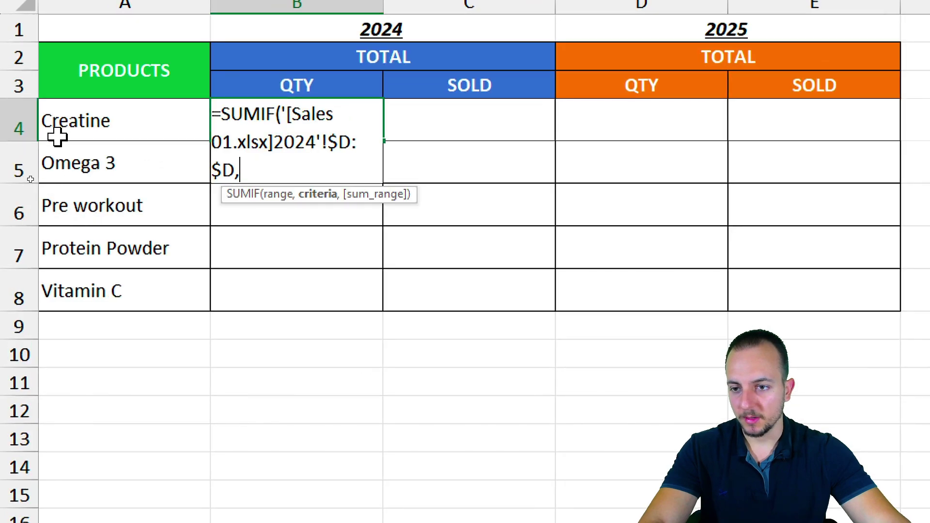
left_click(101, 130)
type(",")
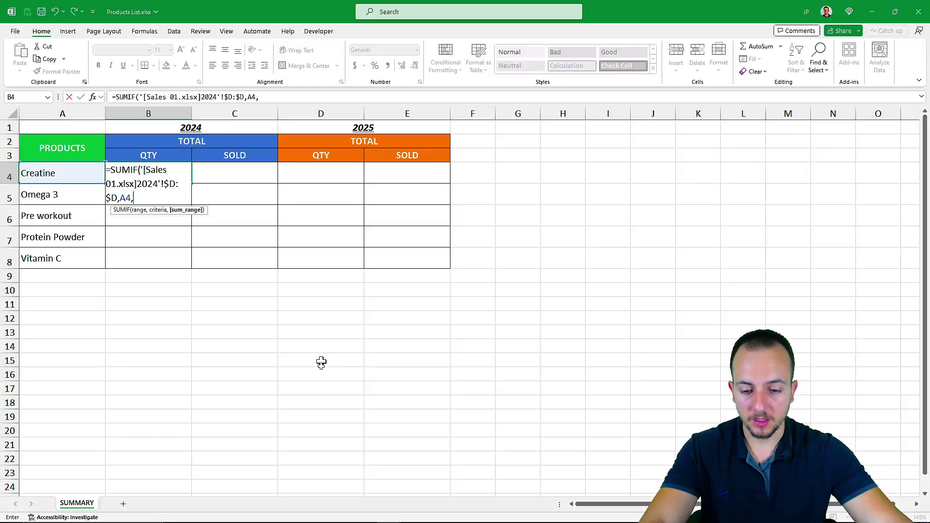
key("ctrl+Tab")
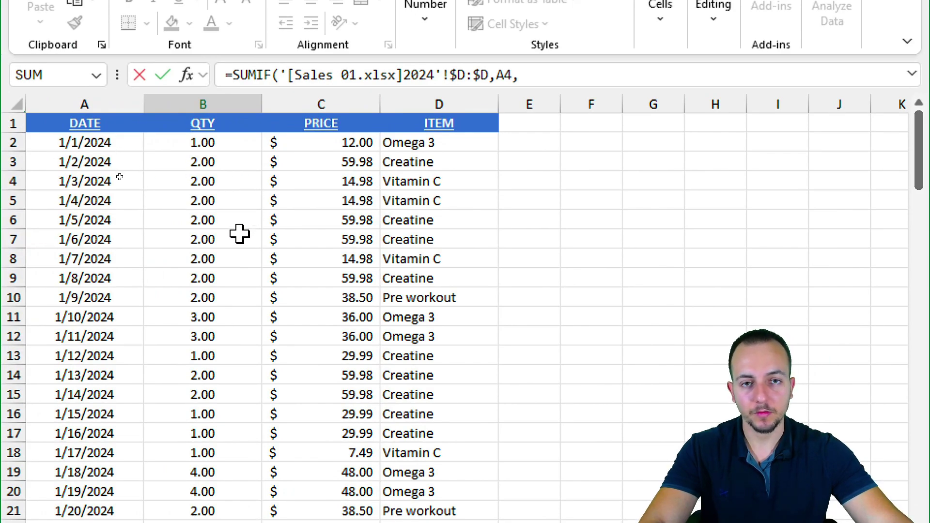
left_click(207, 103)
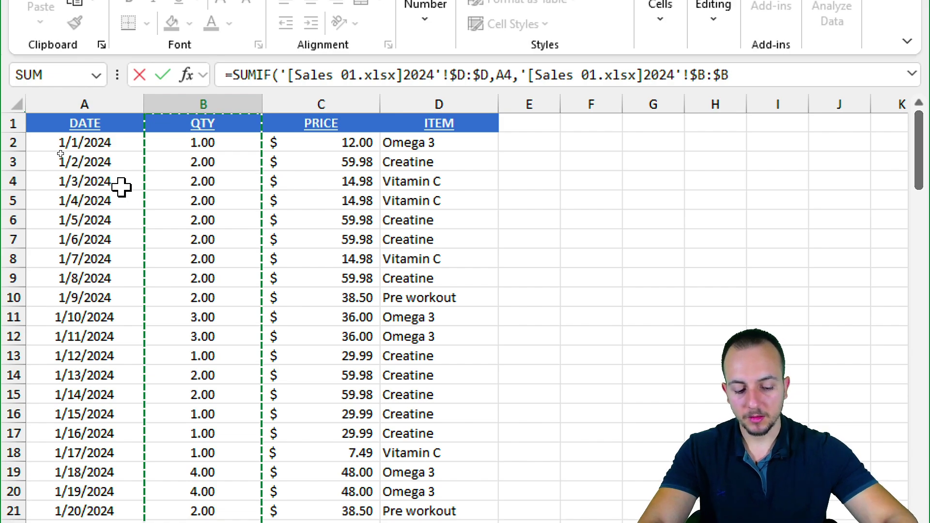
key("Return")
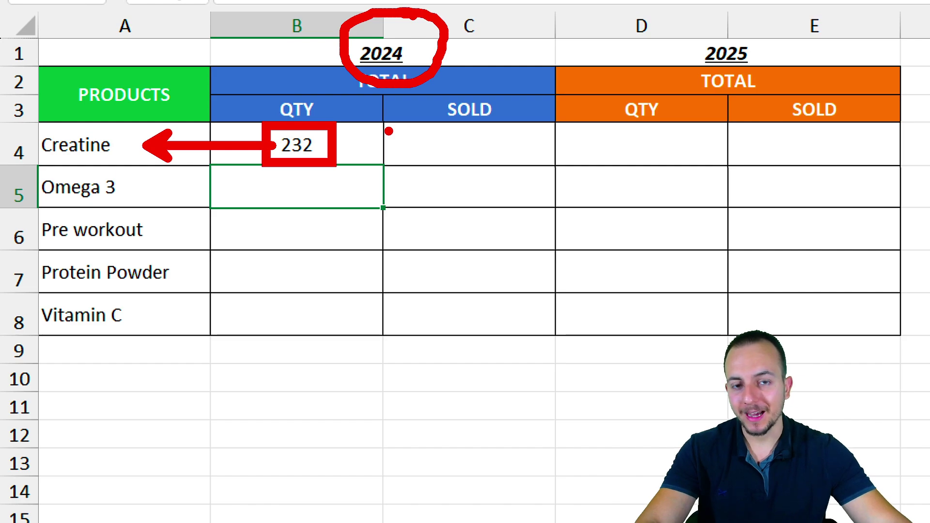
Fill B4's formula down to B8, giving 232, 318, 72, 42 and 131
left_click(346, 142)
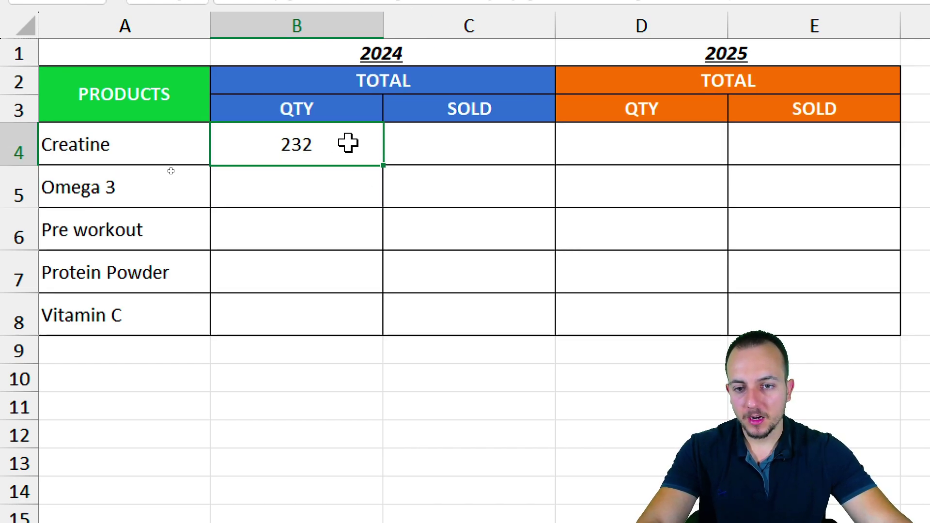
double_click(325, 146)
key("Escape")
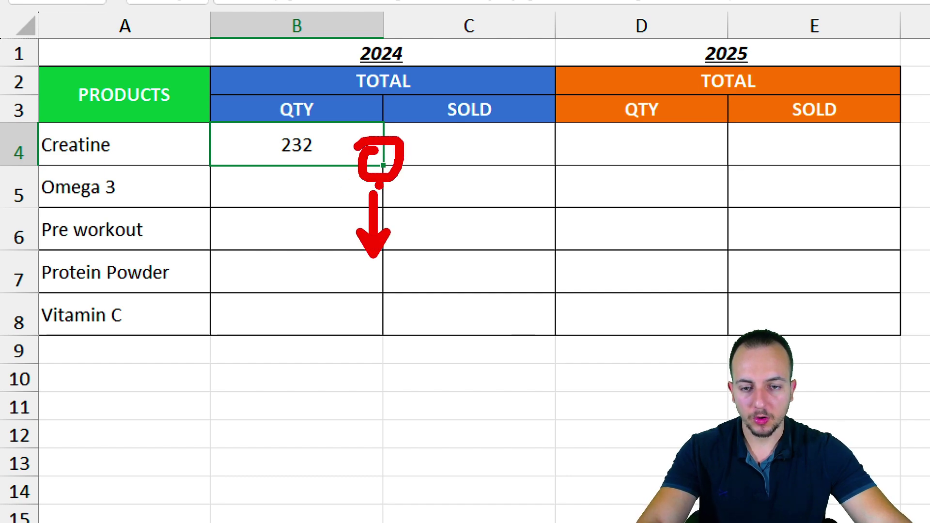
left_click_drag(383, 166, 349, 330)
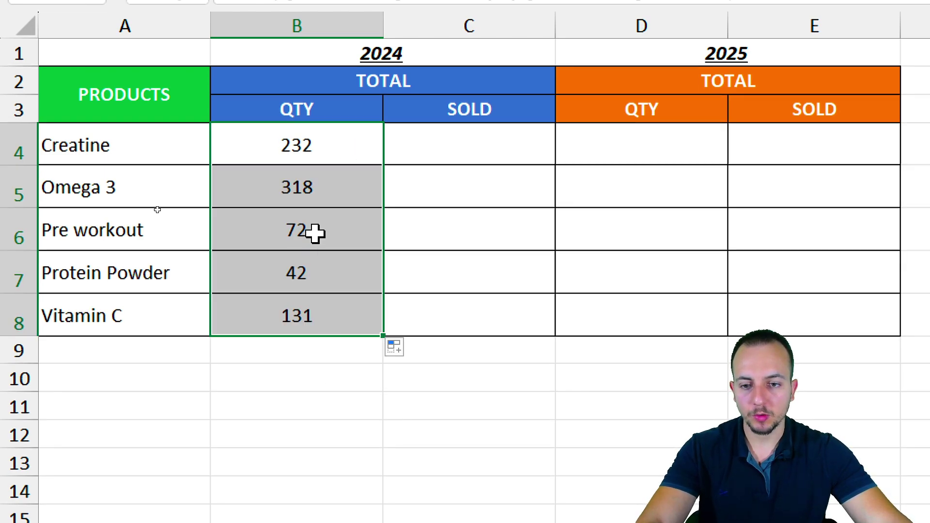
left_click(347, 185)
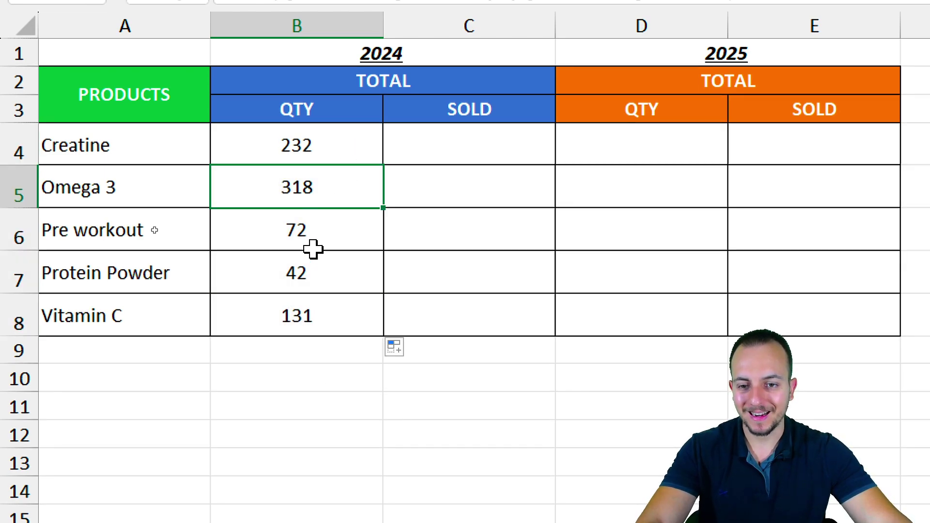
left_click(321, 317)
left_click_drag(354, 118, 315, 310)
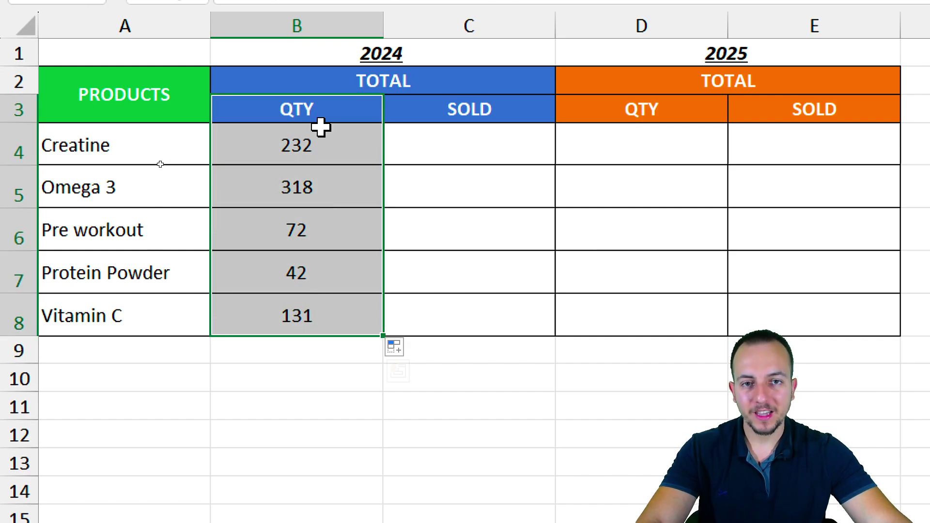
left_click_drag(482, 116, 468, 306)
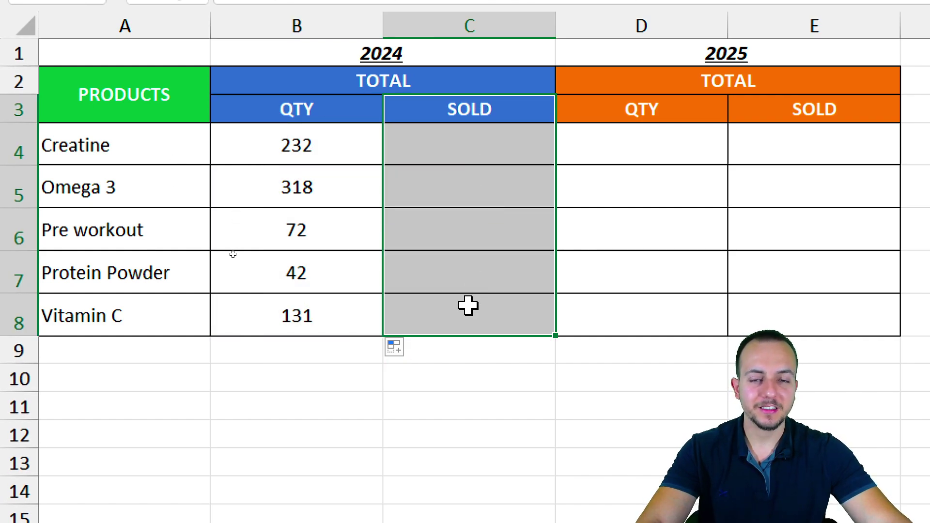
Enter =SUMIF('[Sales 01.xlsx]2024'!$D:$D,A4,'[Sales 01.xlsx]2024'!$C:$C) in C4 for Creatine's SOLD total
left_click(480, 147)
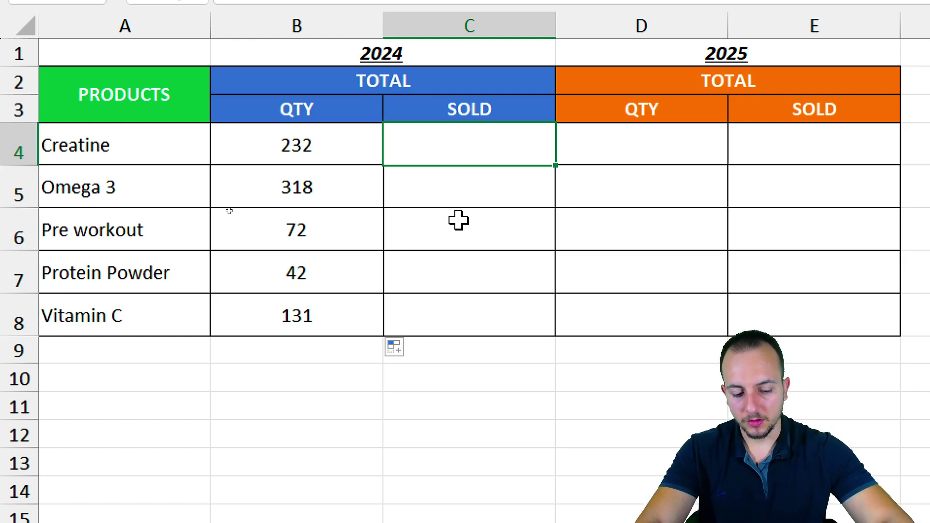
type("=SUMIF")
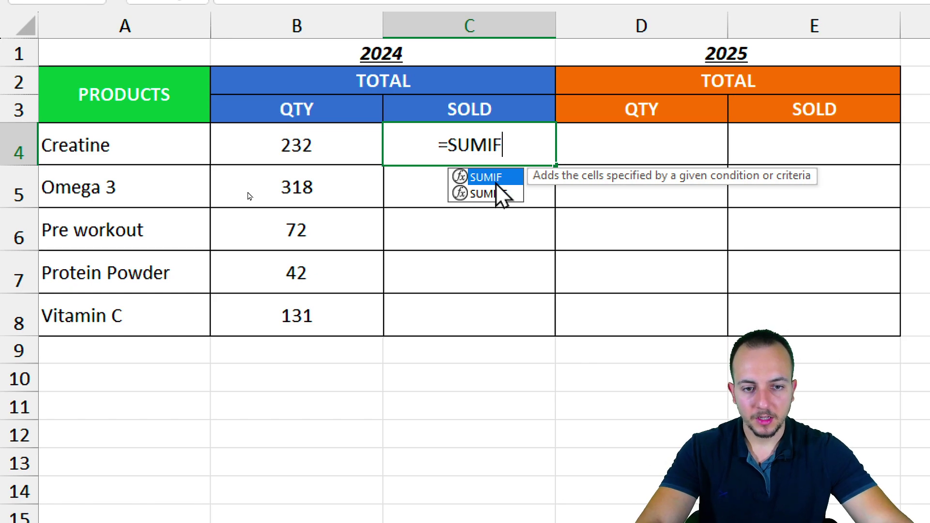
double_click(489, 177)
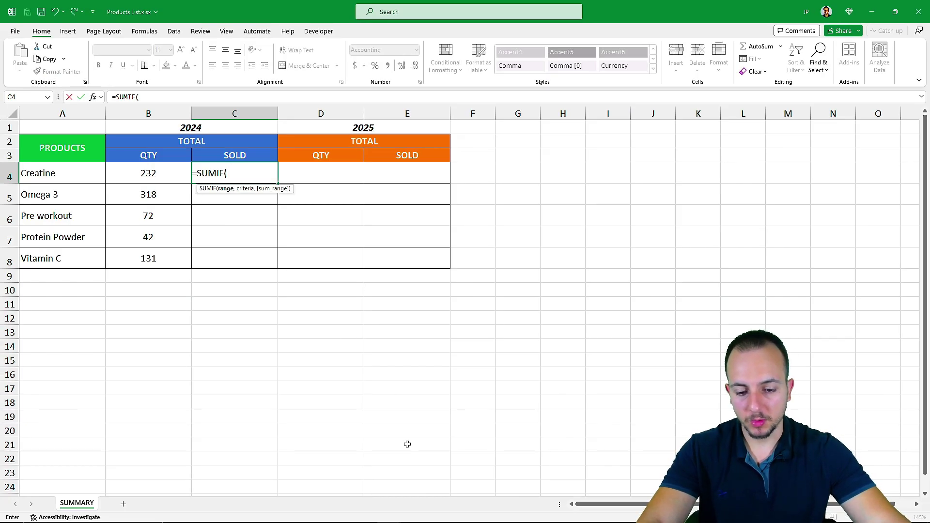
key("ctrl+Page_Down")
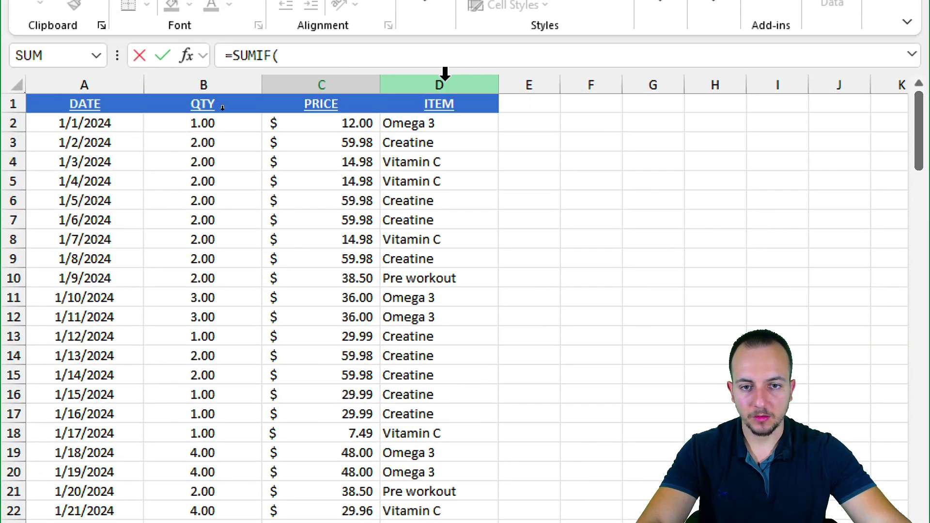
left_click(445, 79)
type(",")
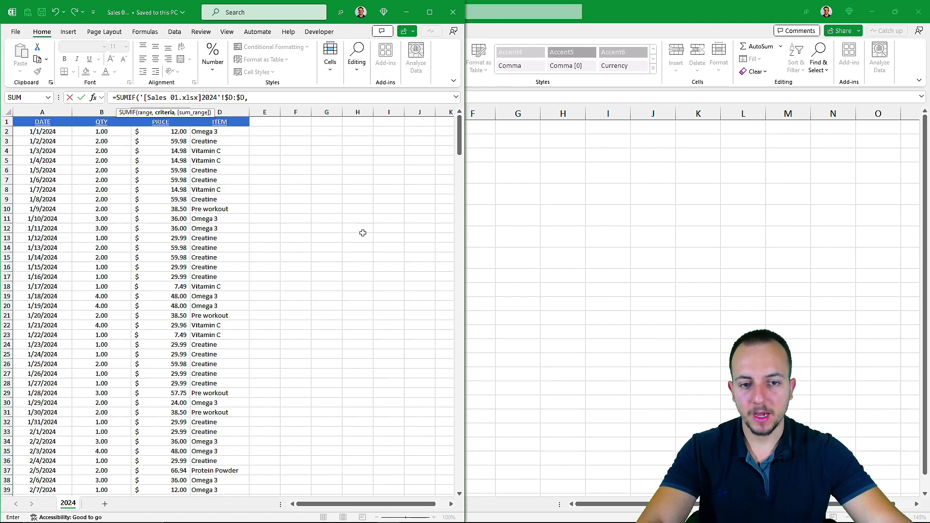
left_click(554, 282)
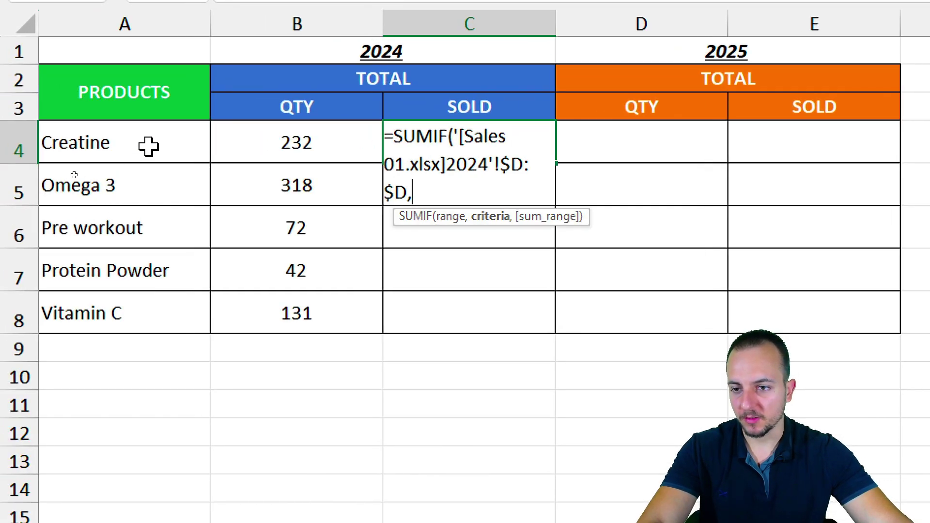
left_click(75, 174)
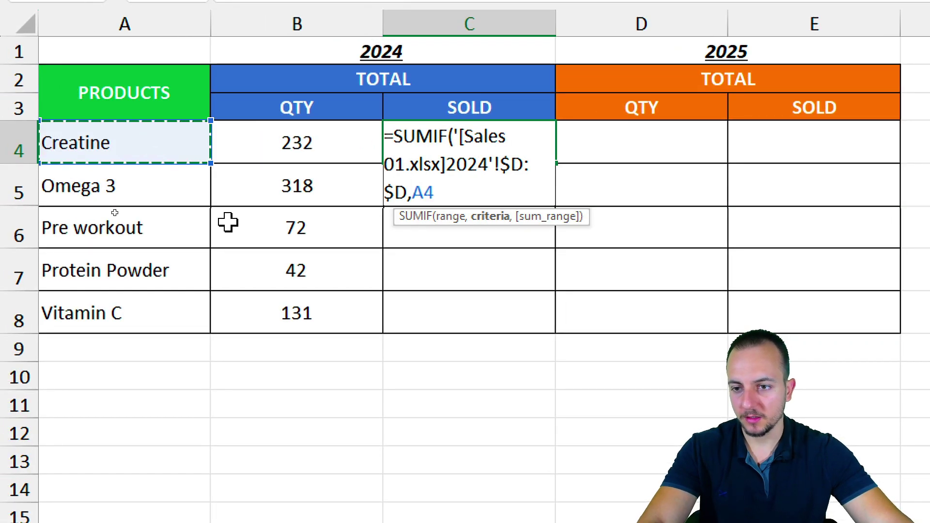
type(",")
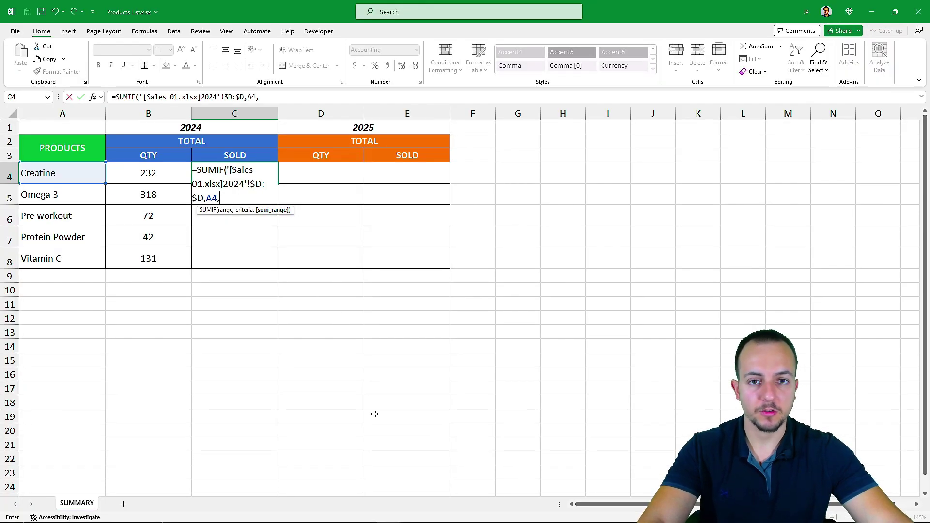
key("alt+Tab")
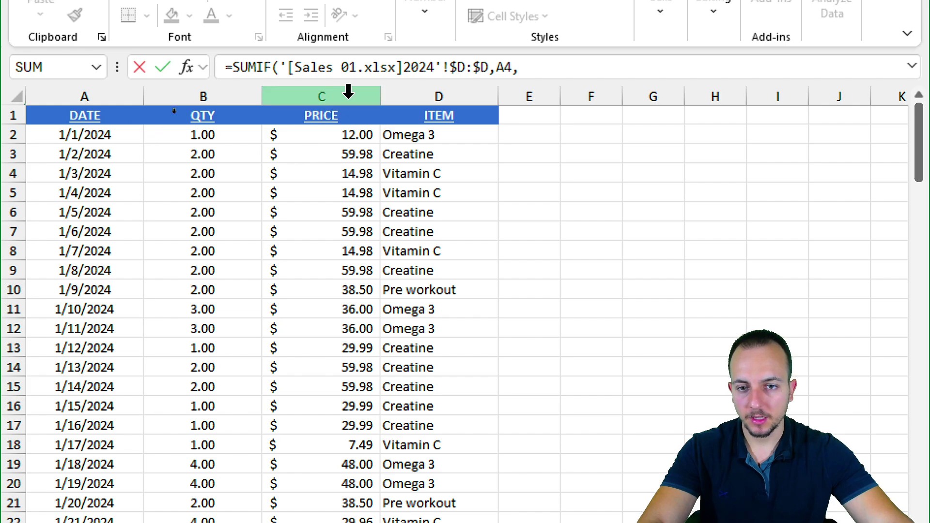
left_click(348, 90)
key("Return")
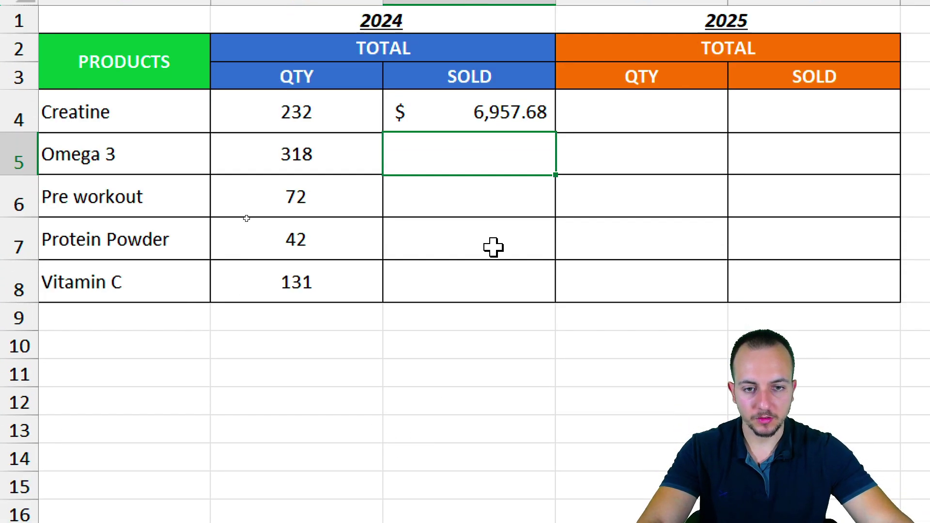
Fill C4's formula down to C8, giving $6,957.68 through $981.19, and select both 2024 columns
left_click(479, 114)
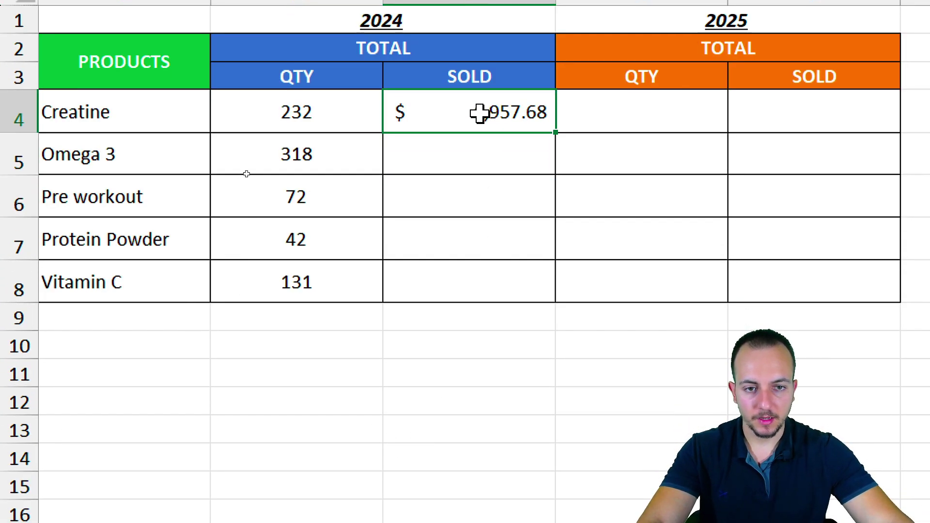
left_click_drag(555, 134, 511, 297)
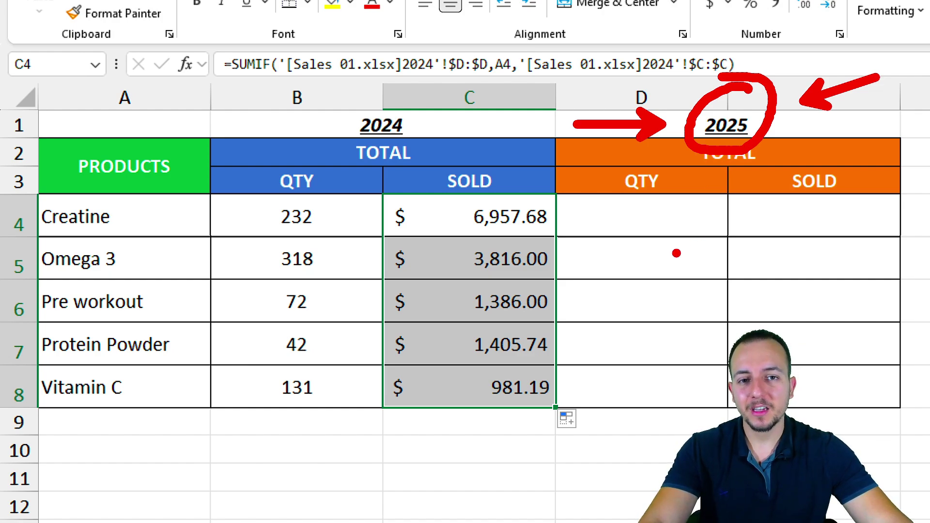
key("Escape")
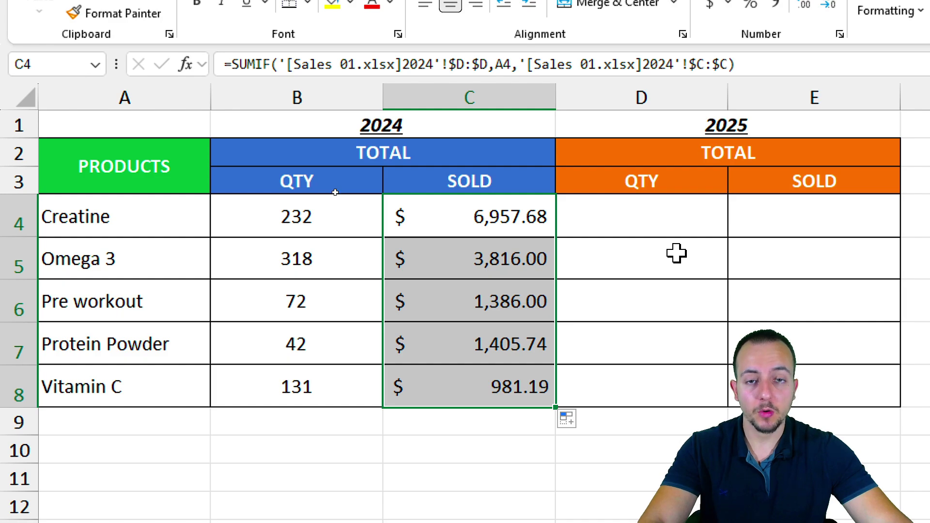
left_click(424, 127)
left_click(436, 217)
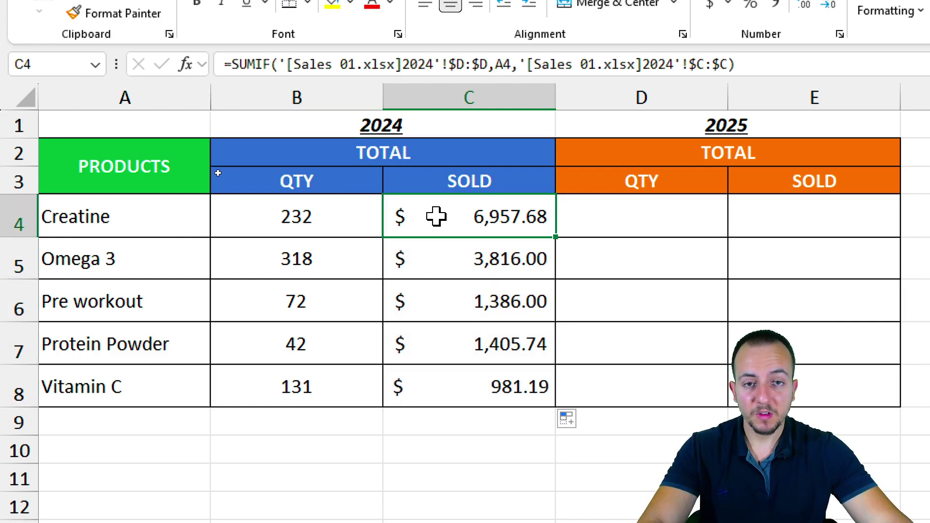
left_click_drag(322, 221, 407, 385)
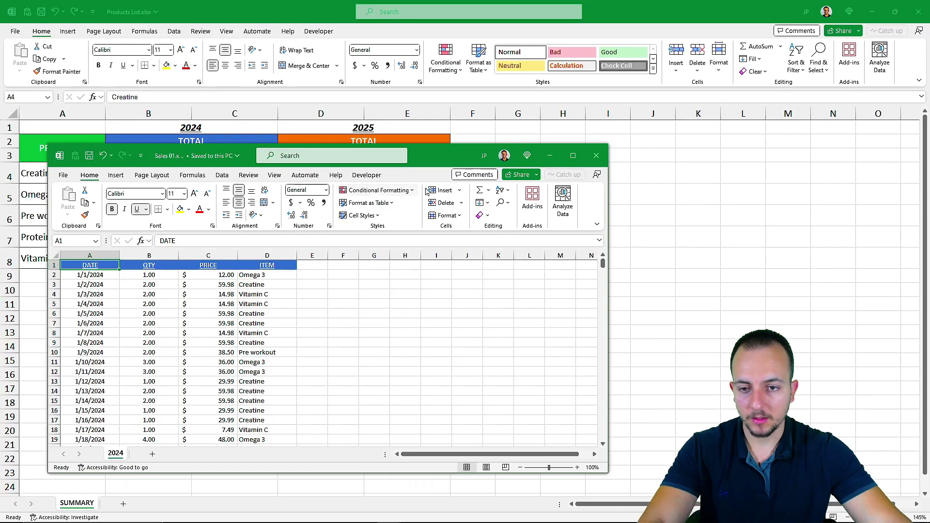
Close the Sales 01.xlsx workbook window
left_click(596, 154)
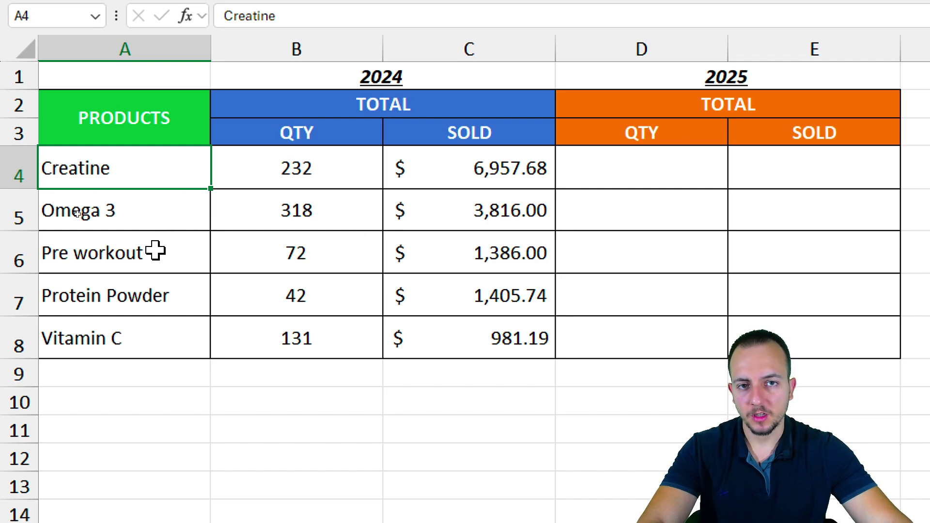
Re-enter Creatine in A4 so its 2024 totals recalculate to #VALUE!, then inspect B4's SUMIF formula
double_click(144, 167)
key("Return")
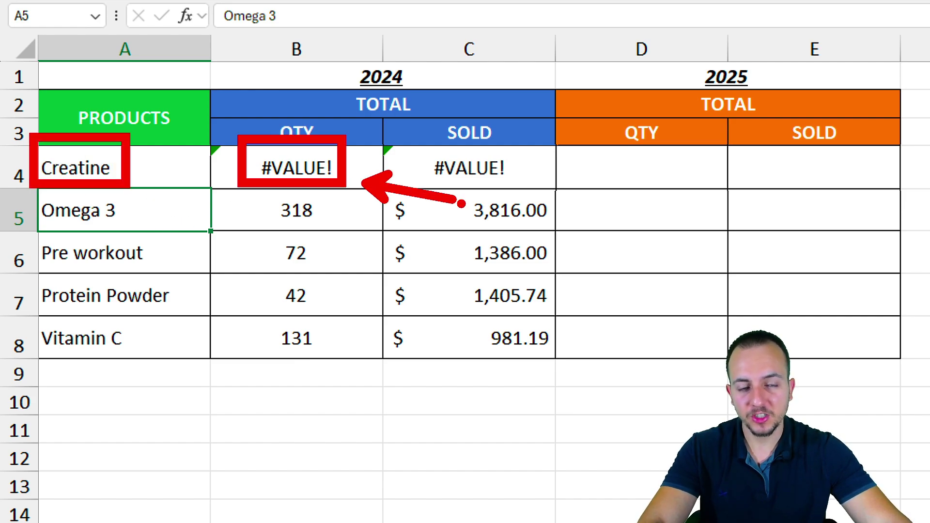
key("Up")
mouse_move(330, 138)
left_mouse_down()
mouse_move(271, 146)
mouse_move(357, 146)
left_mouse_up()
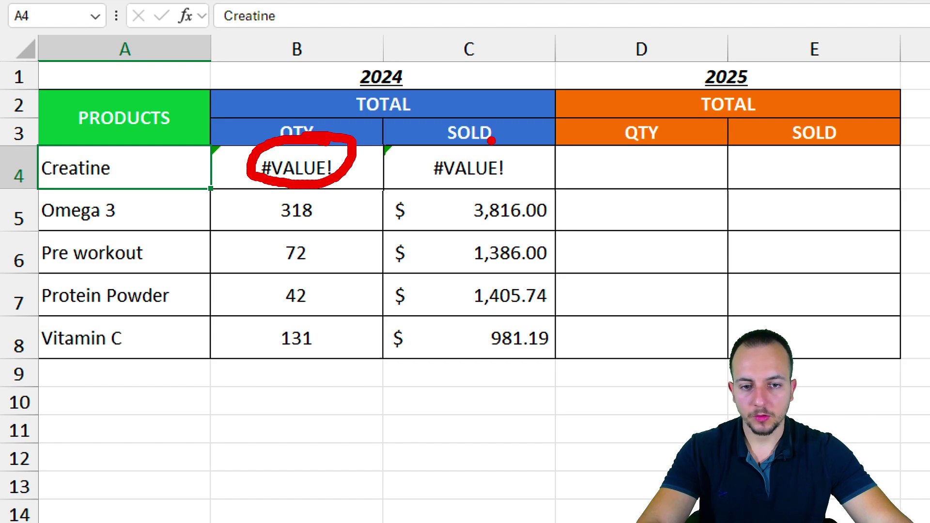
left_click_drag(490, 133, 552, 165)
key("Escape")
left_click(315, 179)
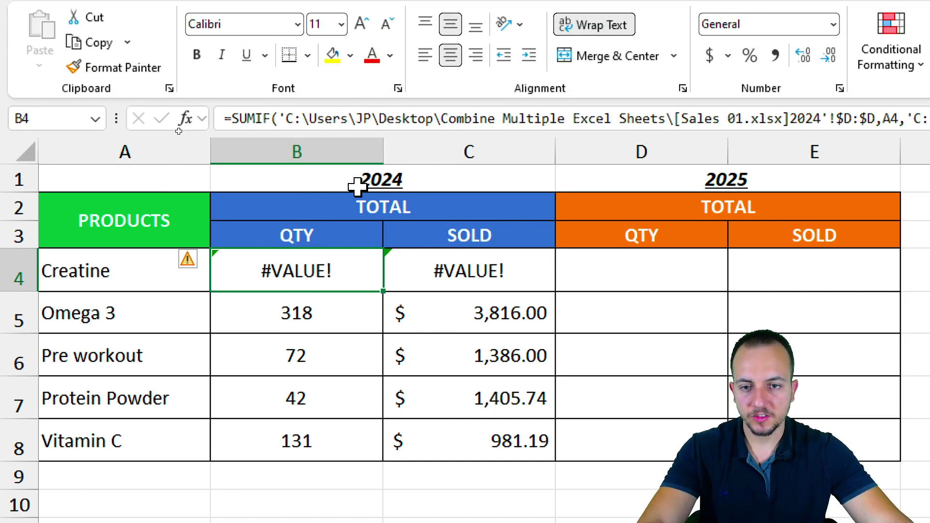
key("ctrl+2")
left_click_drag(334, 145, 286, 231)
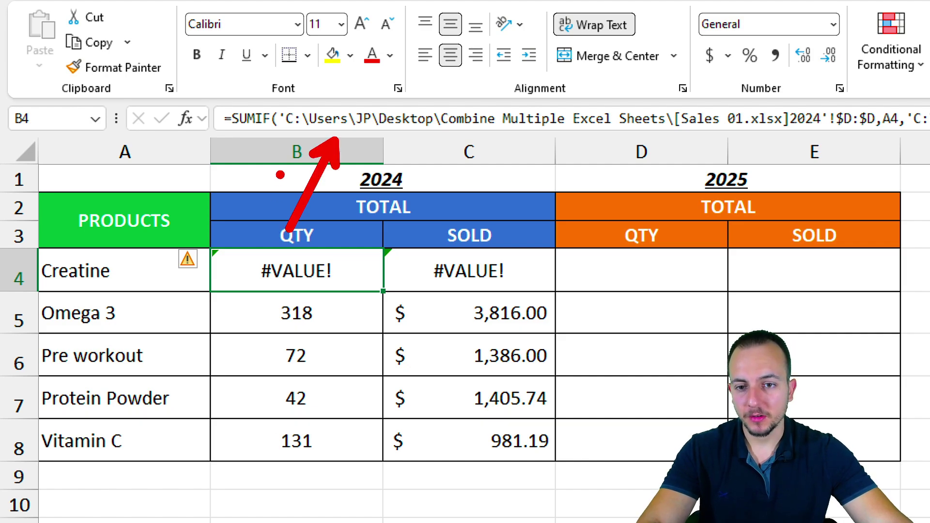
left_click_drag(350, 46, 326, 107)
left_click_drag(346, 194, 369, 132)
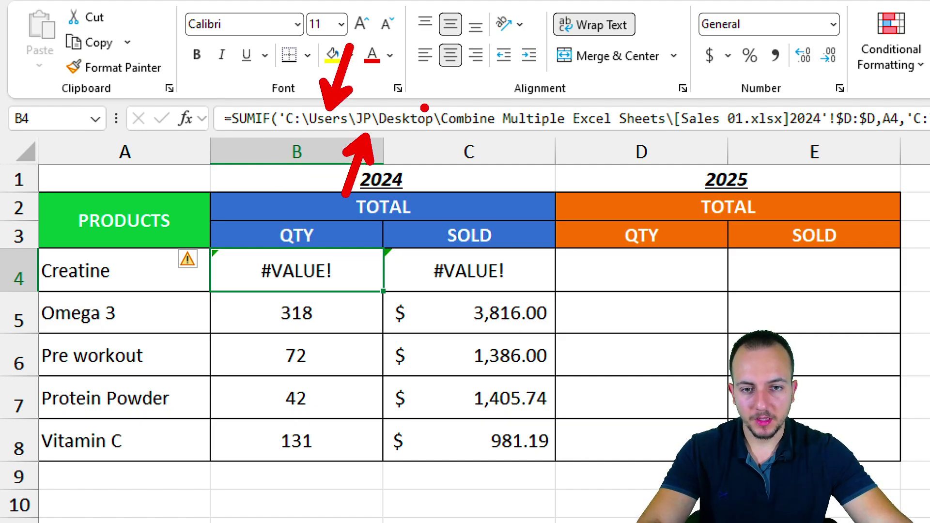
left_click_drag(425, 107, 444, 46)
left_click_drag(522, 135, 478, 223)
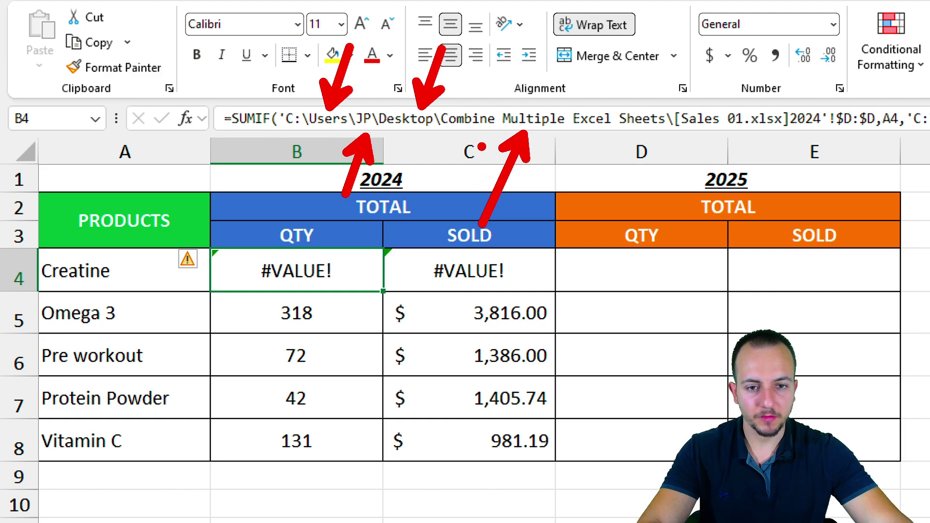
left_click_drag(446, 135, 640, 135)
left_click_drag(733, 102, 695, 29)
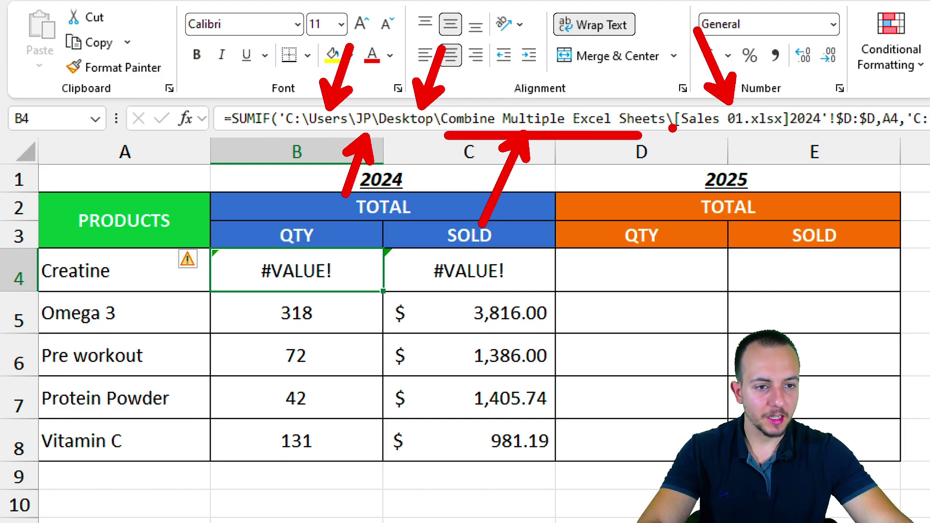
left_click_drag(673, 135, 831, 136)
left_click_drag(882, 103, 848, 52)
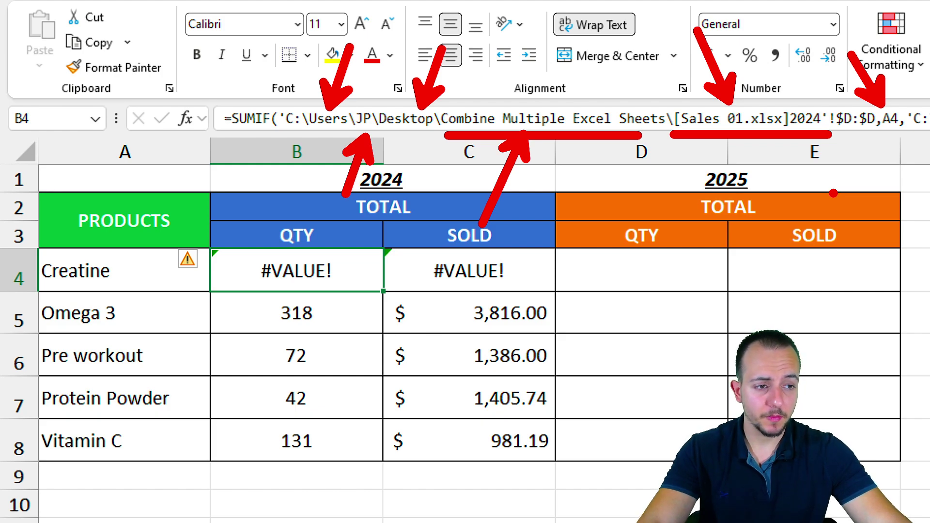
mouse_move(315, 233)
left_mouse_down()
mouse_move(240, 297)
mouse_move(334, 239)
left_mouse_up()
left_click_drag(280, 136, 318, 215)
key("Escape")
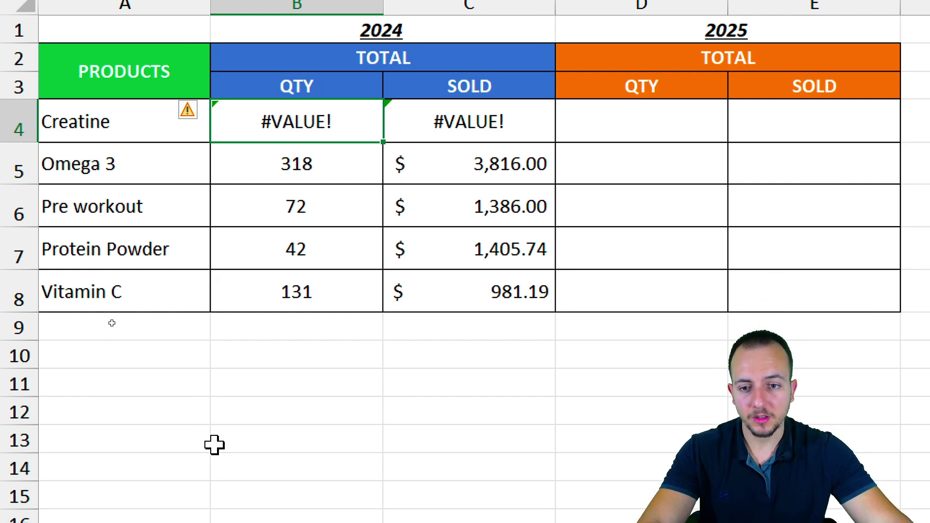
Minimize the reopened Sales 01 window and confirm Creatine's totals are back to 232 and $6,957.68
left_click_drag(297, 194, 293, 300)
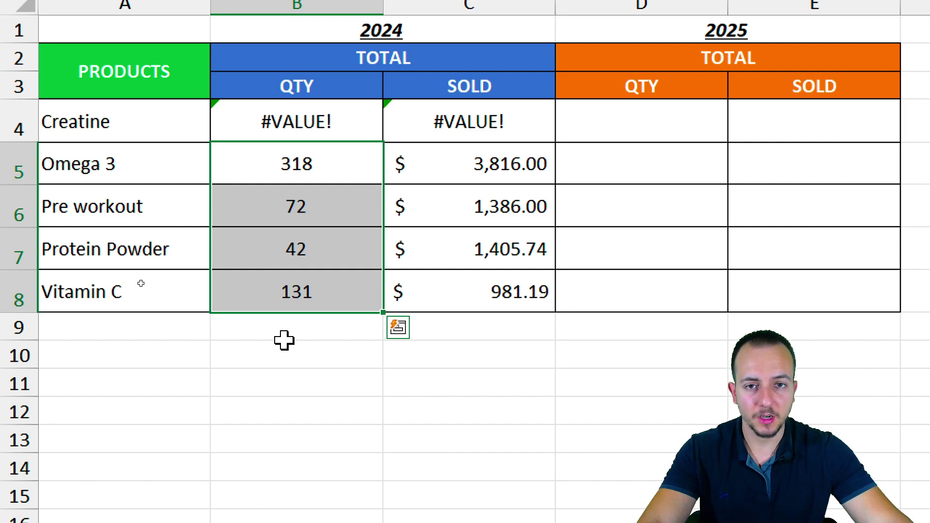
left_click(337, 131)
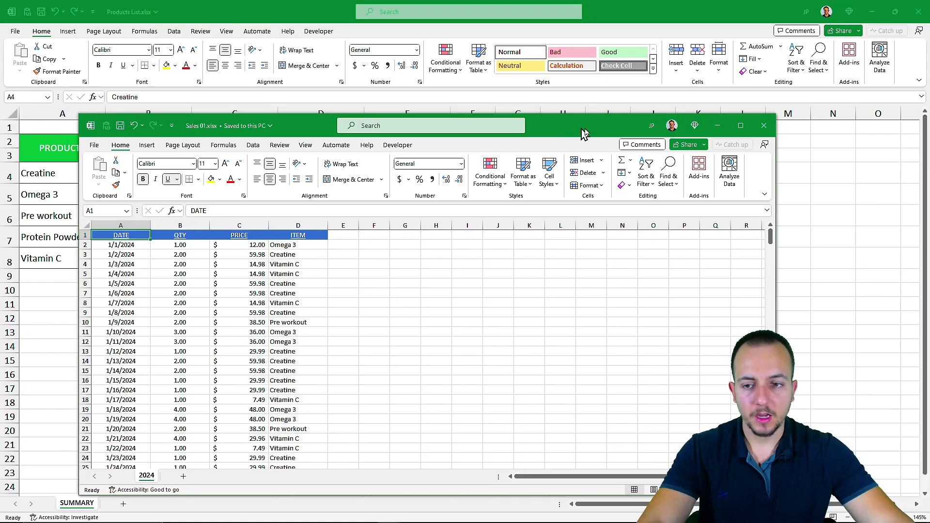
left_click_drag(595, 132, 571, 124)
left_click(700, 130)
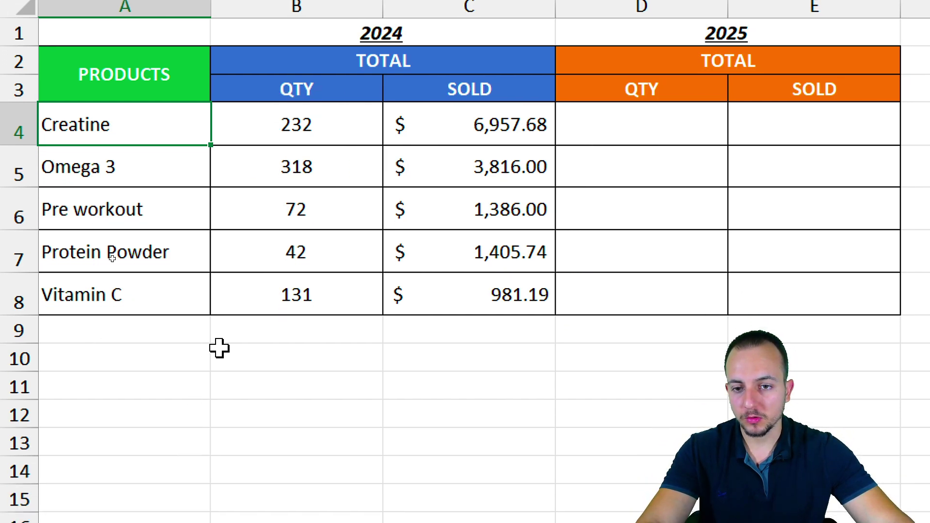
Copy B4:C8 and paste it back as values only, making the 2024 totals static
left_click(266, 193)
left_click_drag(265, 132, 438, 289)
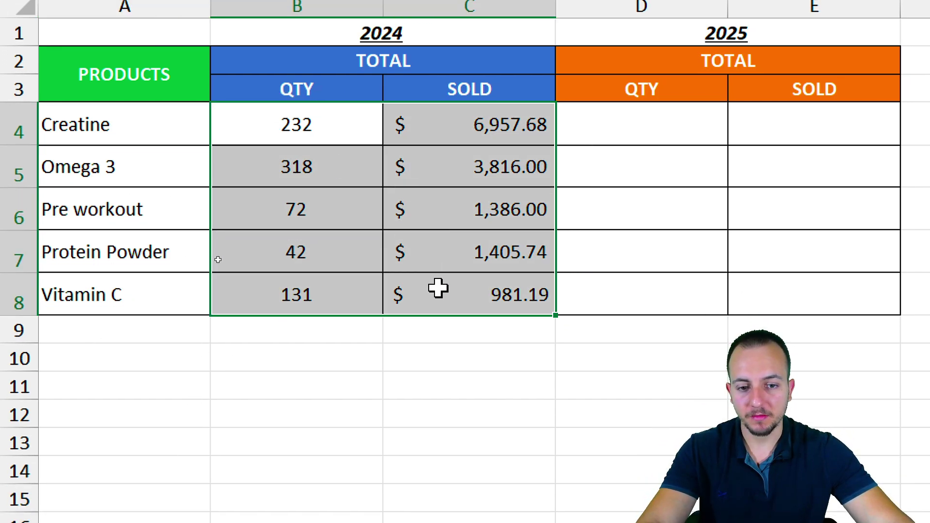
key("ctrl+c")
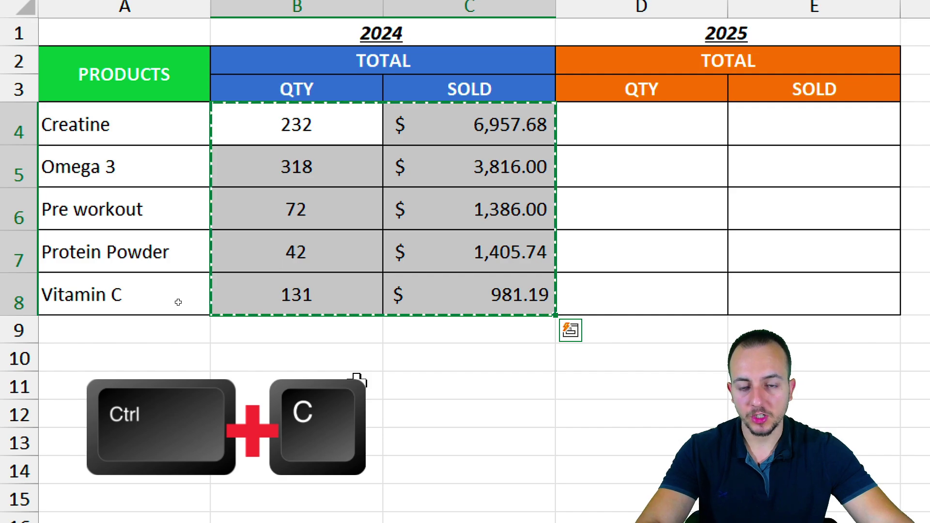
right_click(292, 140)
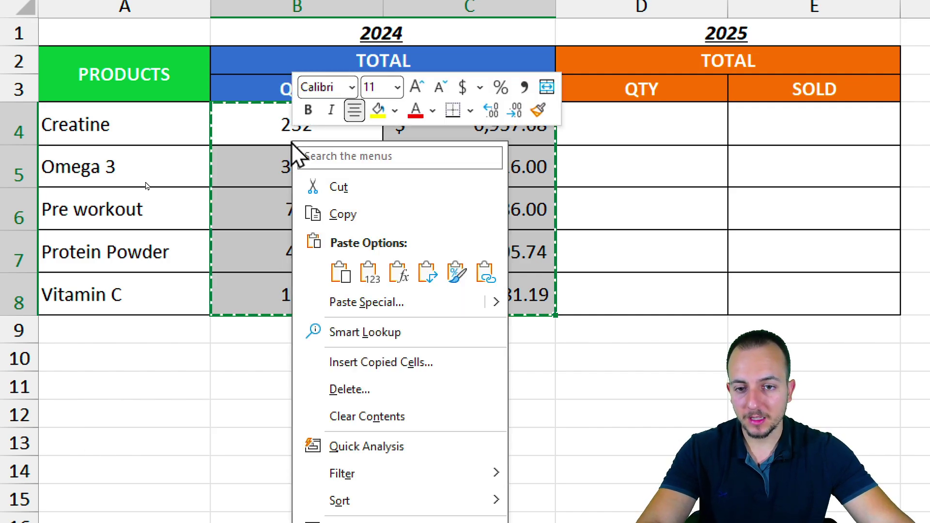
left_click(367, 271)
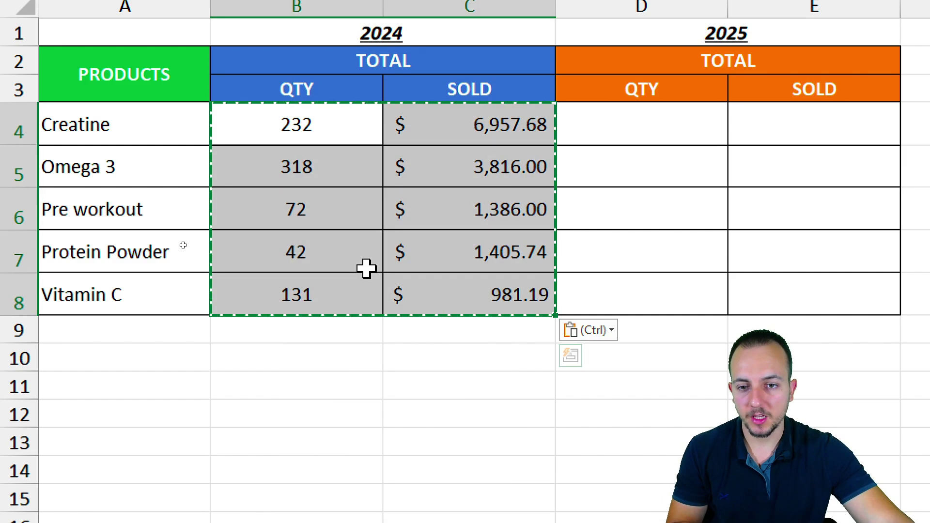
left_click(333, 174)
Check that B5 now holds the static value 318
double_click(340, 172)
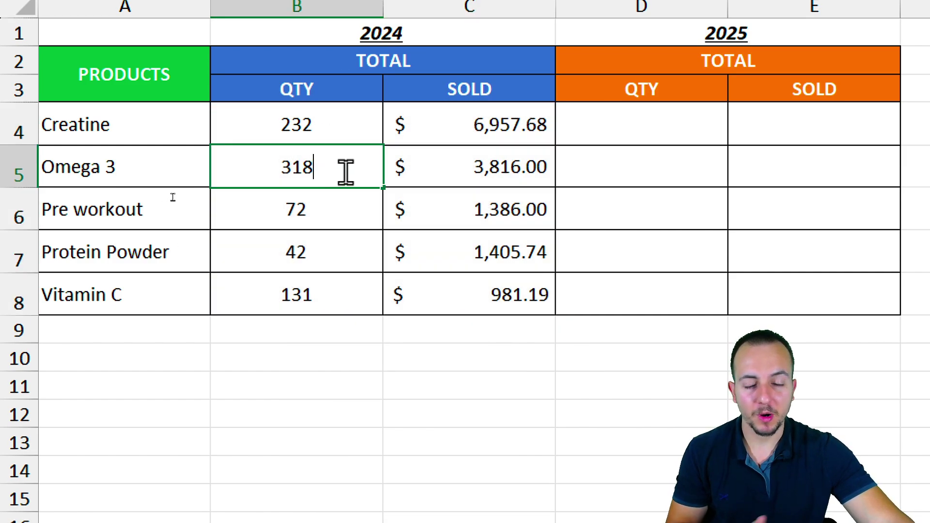
left_click_drag(345, 170, 216, 184)
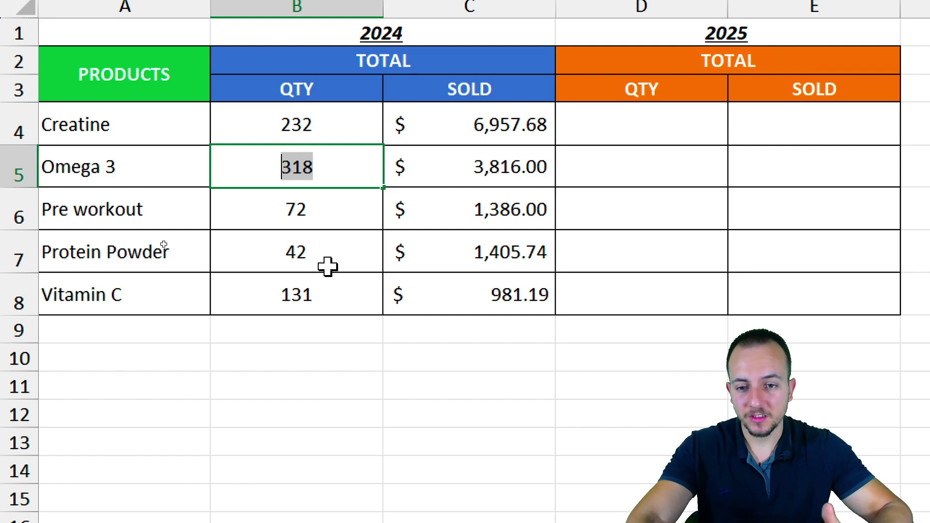
key("Escape")
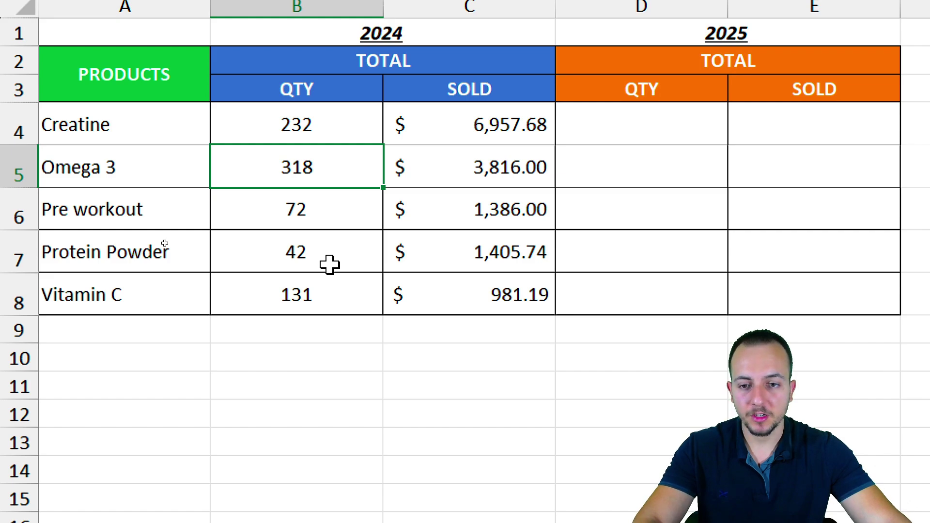
Undo the value paste, confirm B6 shows its SUMIF formula again, and copy B4:C4
key("ctrl+z")
left_click(135, 158)
key("Escape")
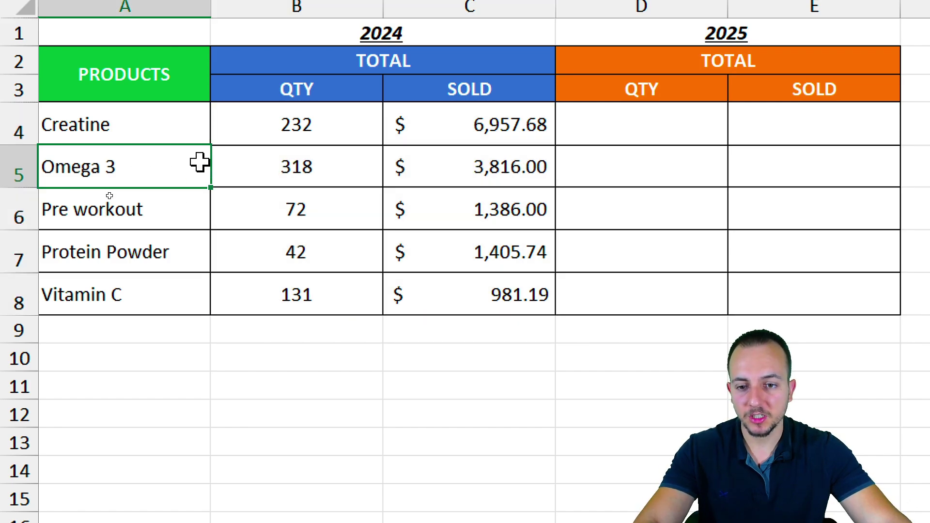
double_click(328, 210)
key("Escape")
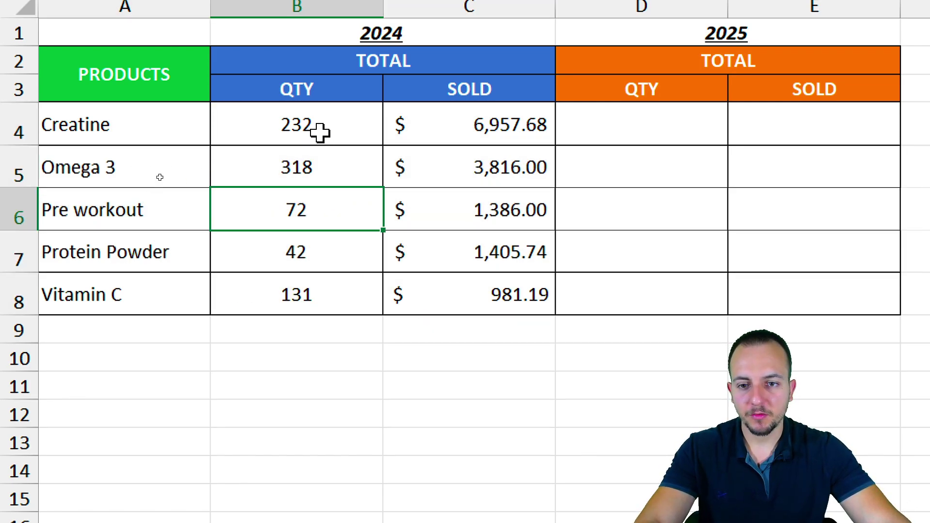
left_click_drag(320, 132, 461, 130)
key("ctrl+c")
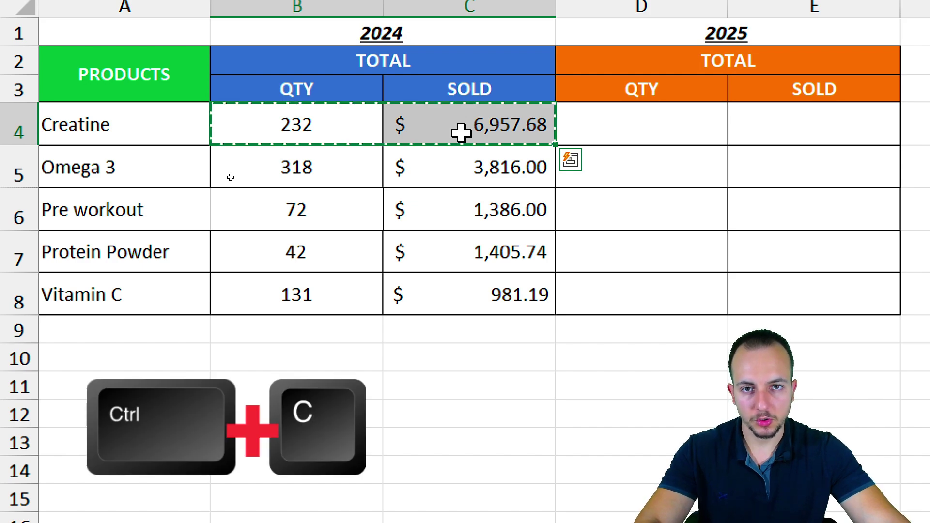
Paste the Creatine totals into B10:C10 and confirm B10's SUMIF formula shows 0
left_click(296, 363)
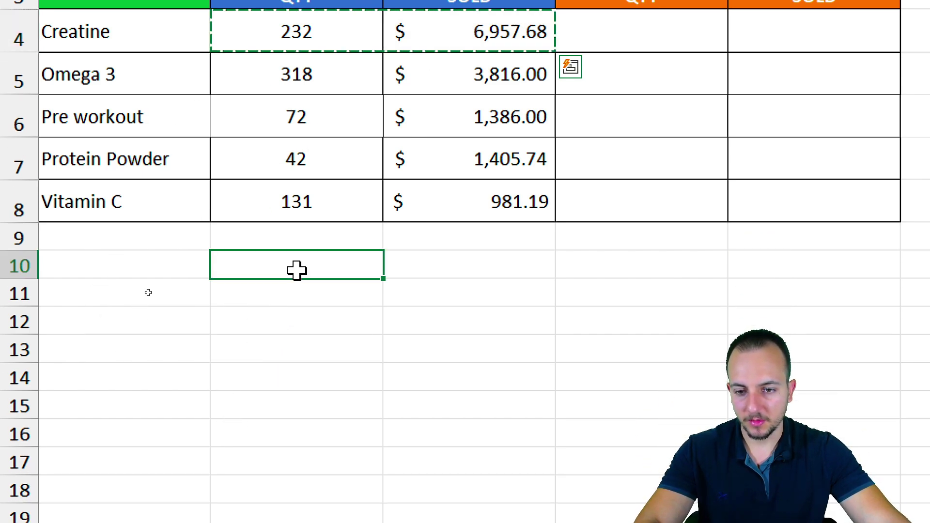
key("ctrl+v")
left_click(309, 319)
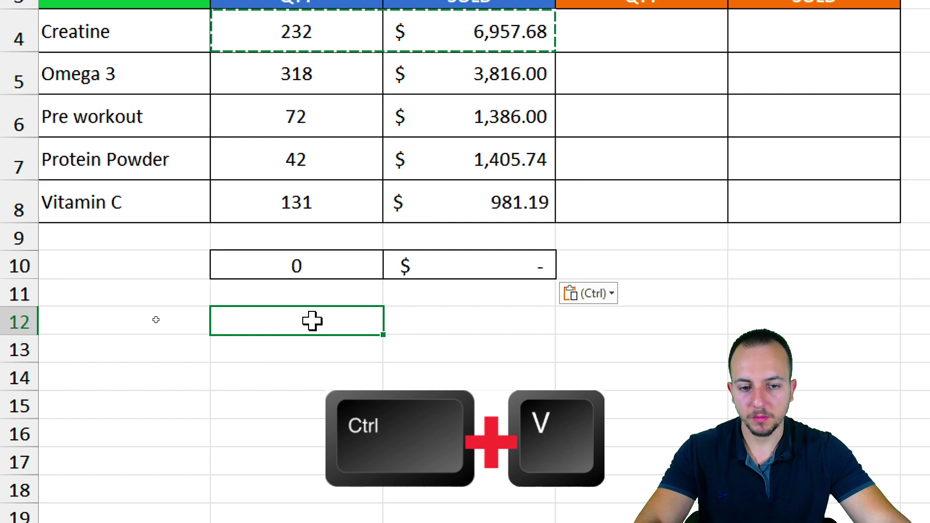
left_click(328, 275)
double_click(329, 275)
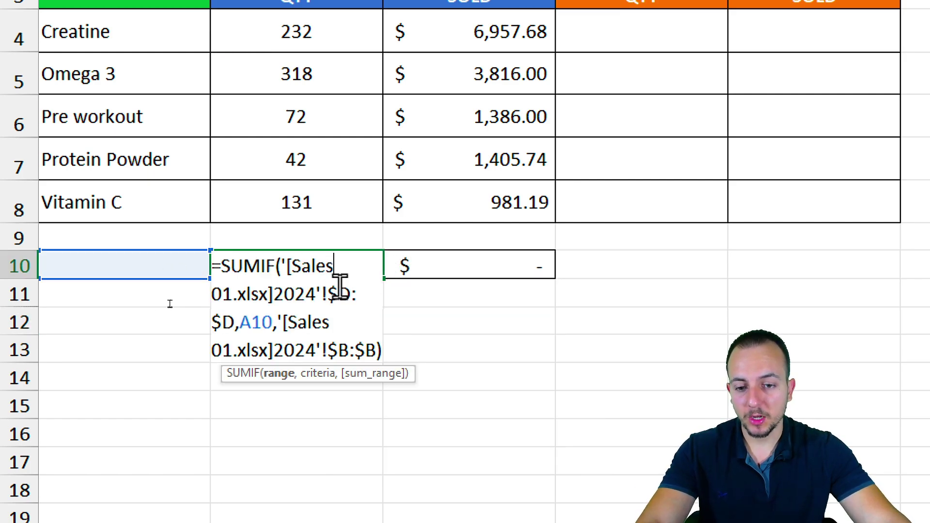
key("Escape")
Paste B4:C8 over itself as values, keeping totals 232 through $981.19, and check B6 holds 72
scroll(332, 139, "up", 1)
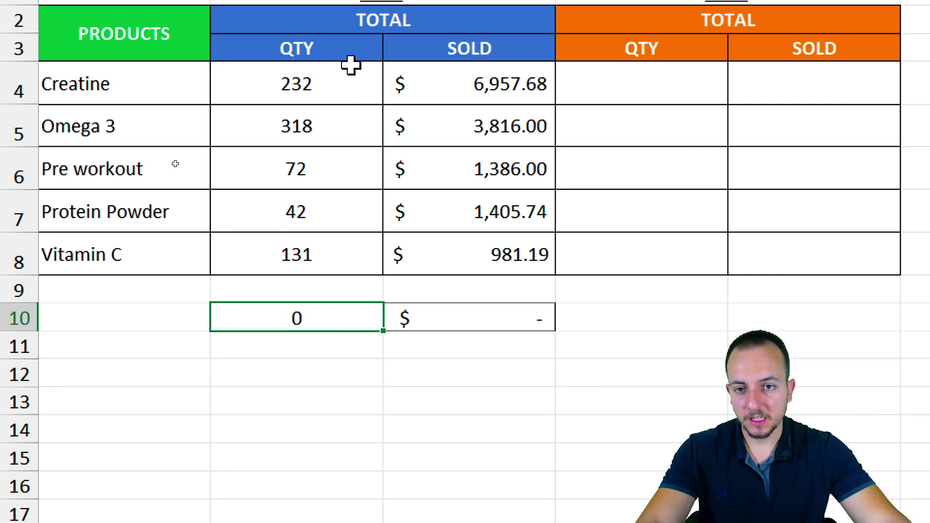
left_click_drag(353, 68, 399, 243)
key("ctrl+c")
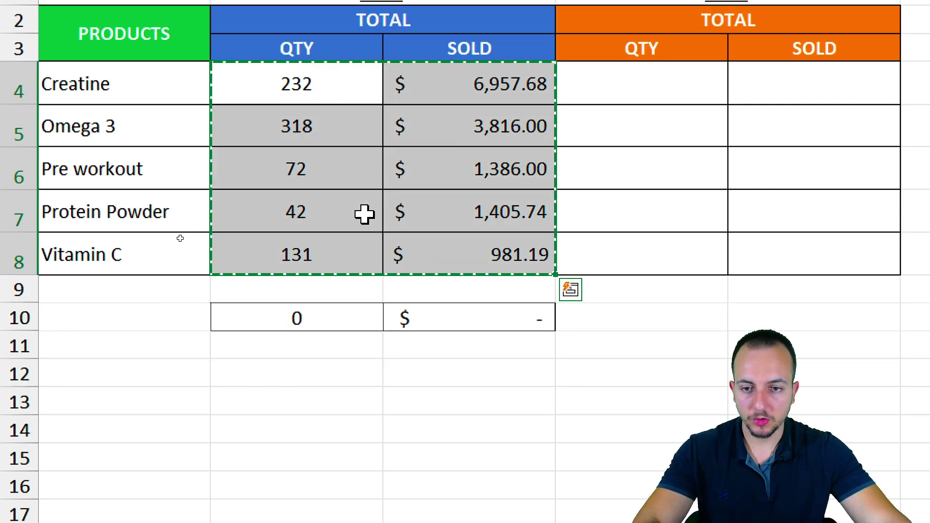
right_click(322, 196)
left_click(406, 277)
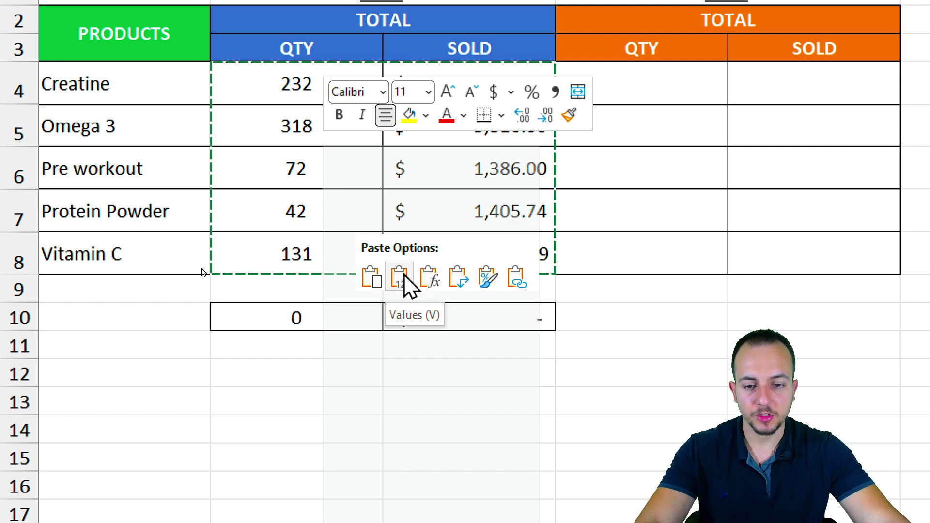
left_click(152, 87)
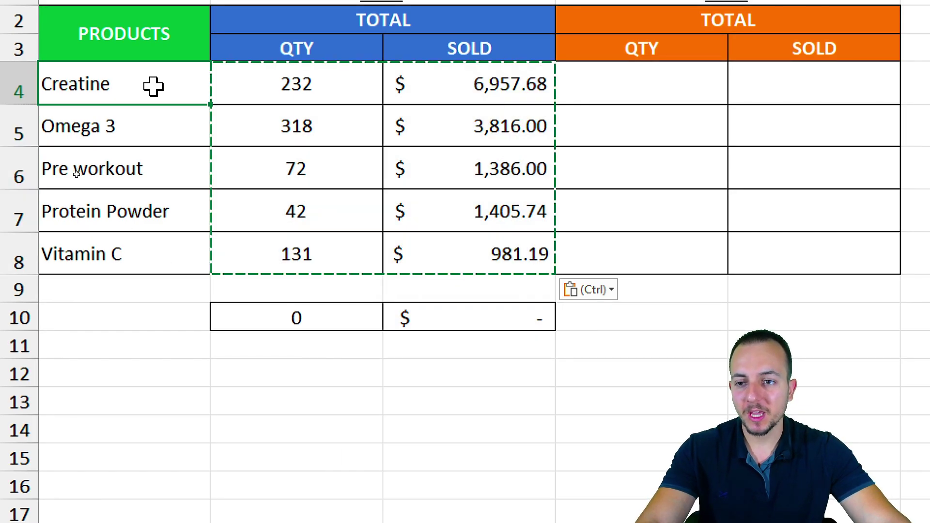
key("Escape")
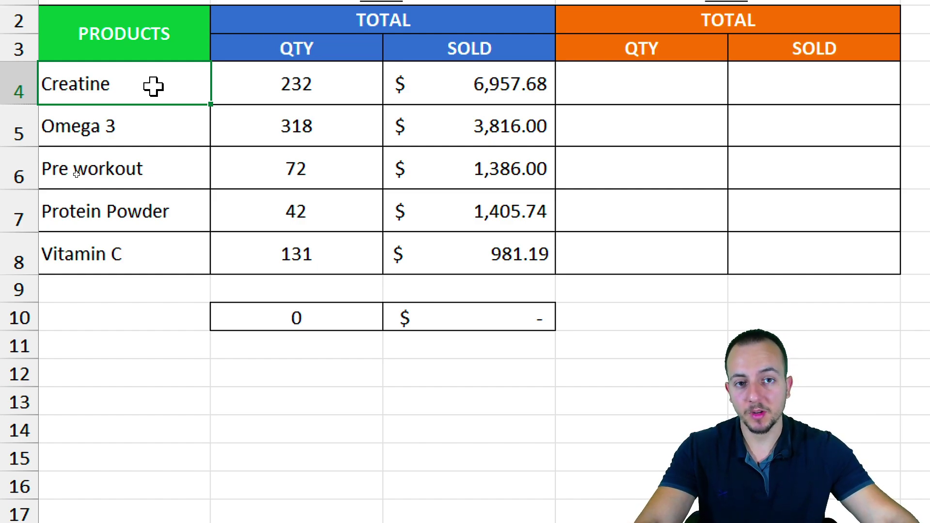
double_click(365, 165)
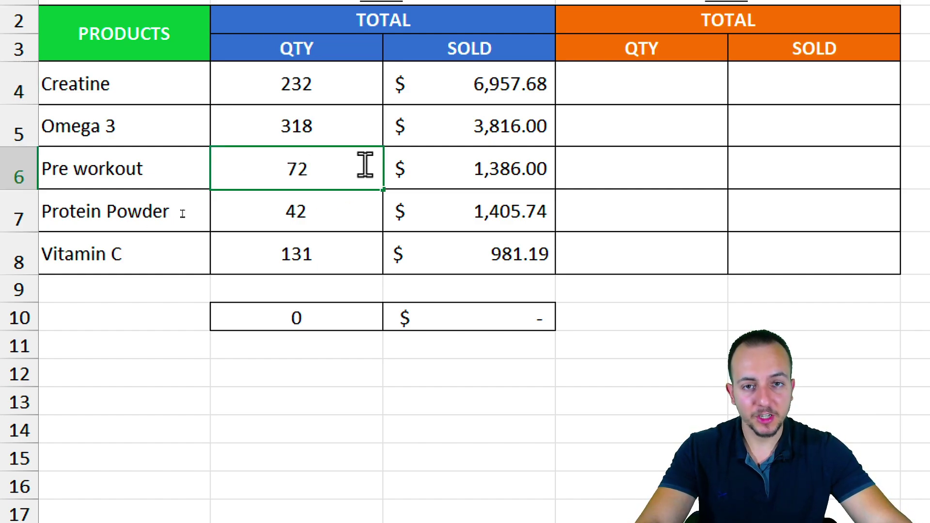
Confirm B6 holds only the value 72 while B10 still contains its SUMIF formula
left_click_drag(366, 165, 245, 176)
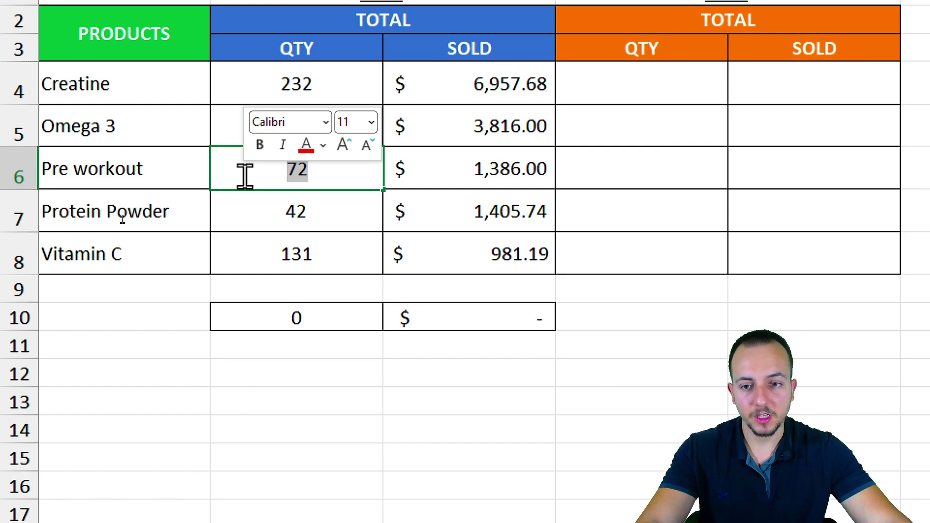
key("Escape")
left_click(322, 316)
double_click(324, 317)
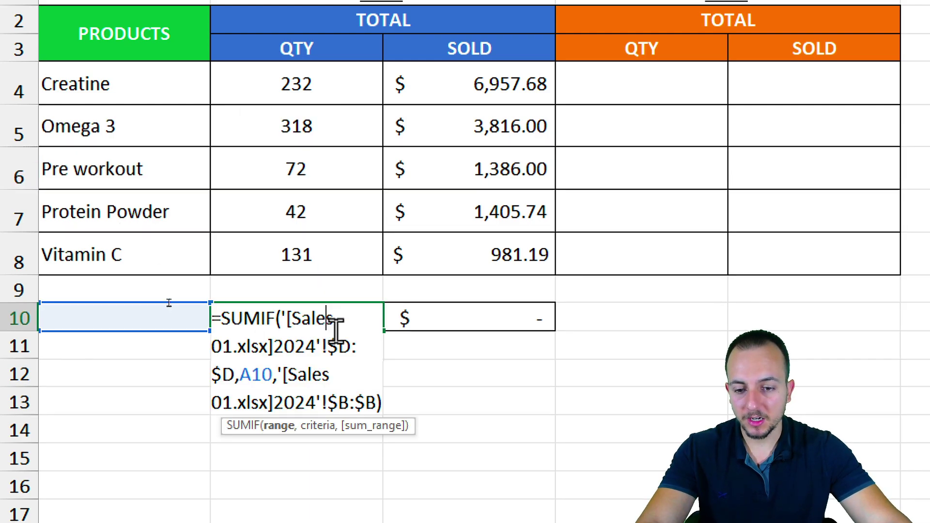
left_click_drag(355, 403, 200, 316)
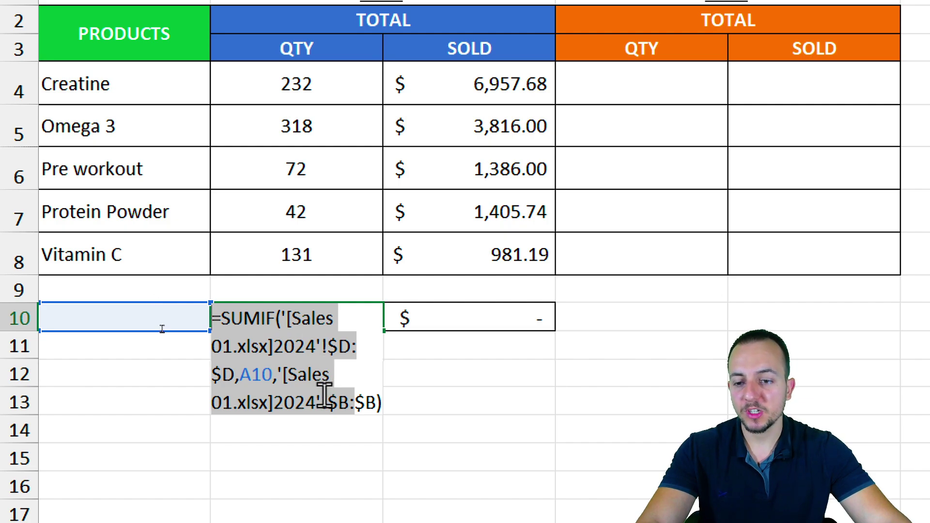
key("Escape")
Copy the B10:C10 SUMIF formulas over B4:C8 and verify B6's formula
left_click_drag(336, 322, 457, 310)
scroll(349, 80, "up", 1)
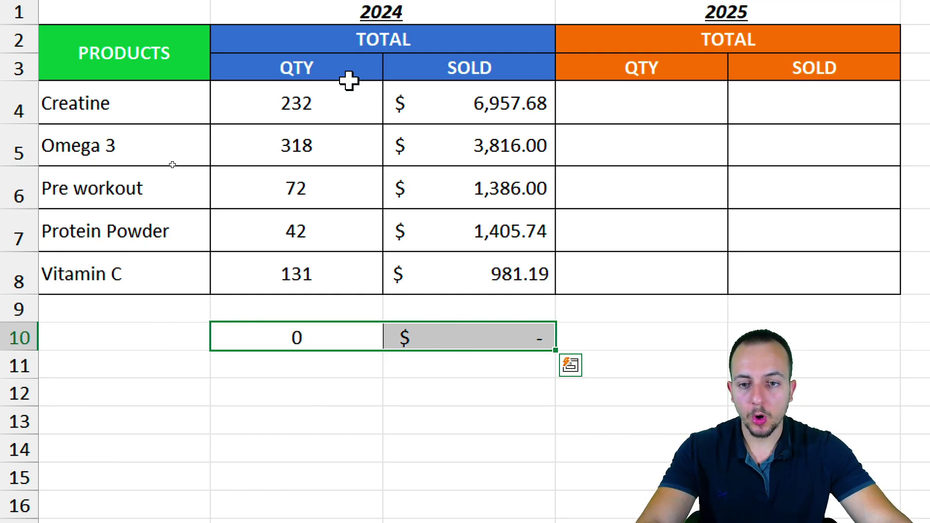
left_click_drag(349, 82, 420, 253)
left_click(339, 334)
key("shift+Right")
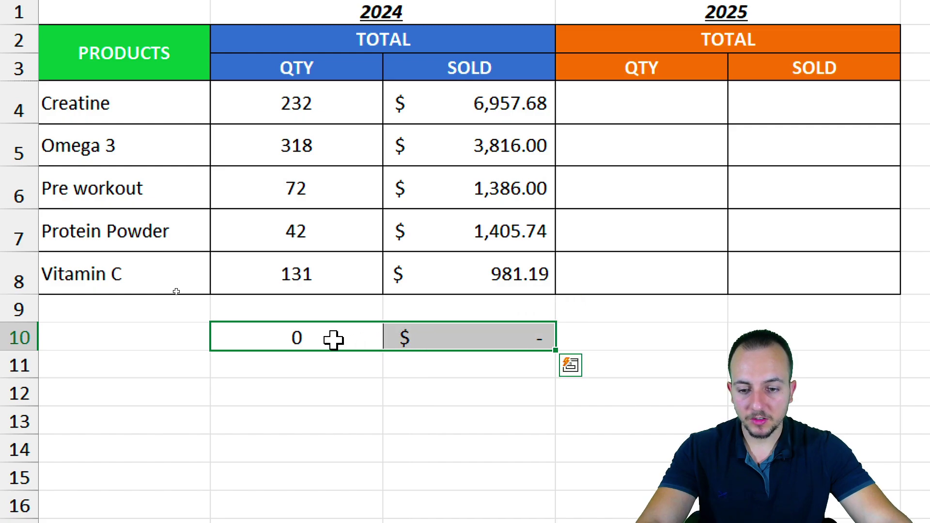
key("ctrl+c")
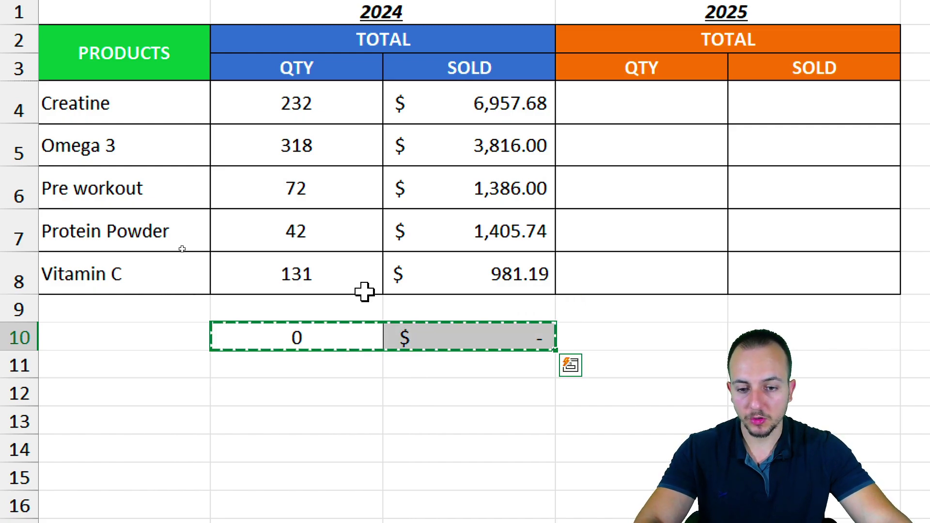
left_click_drag(363, 110, 405, 270)
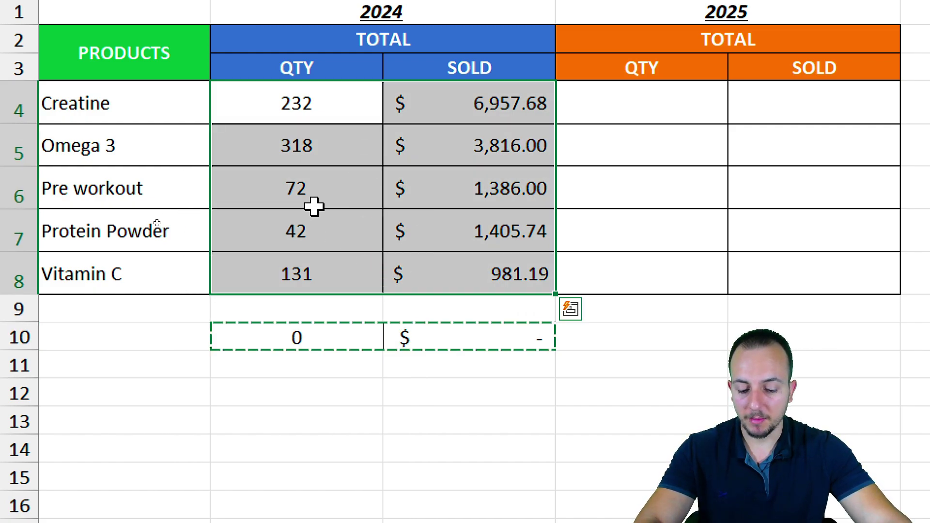
key("ctrl+v")
double_click(349, 183)
left_click_drag(345, 184, 203, 189)
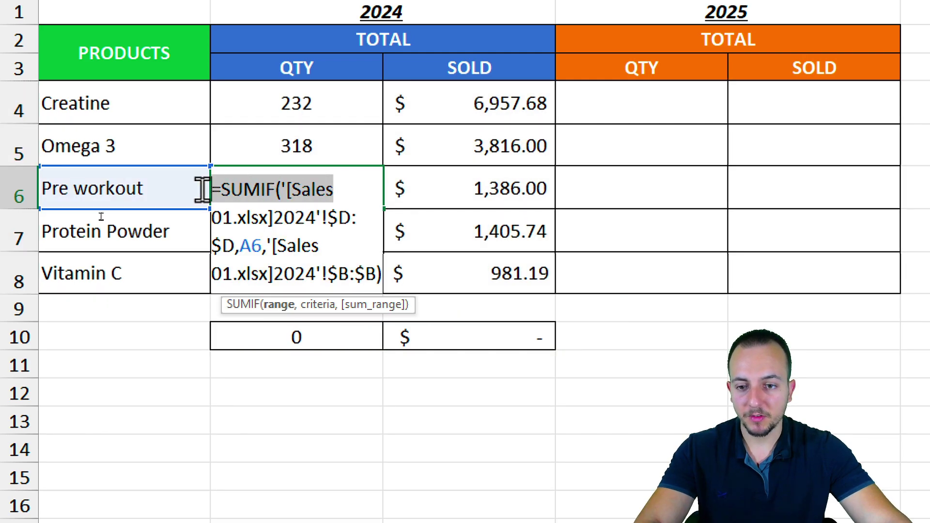
key("Escape")
left_click(146, 100)
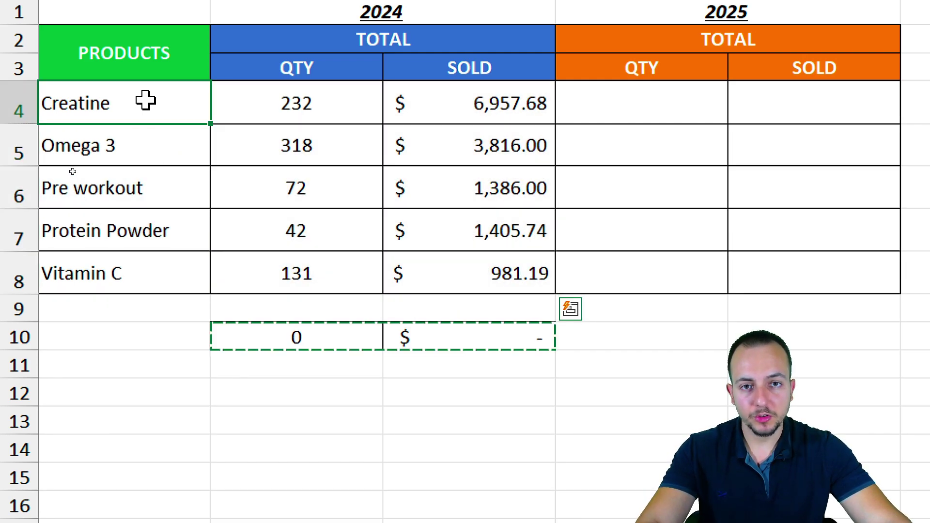
key("Escape")
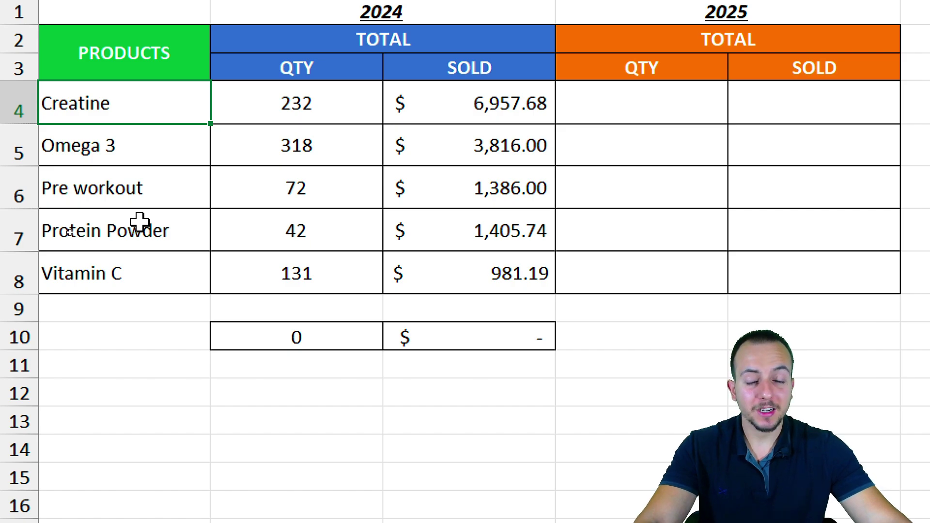